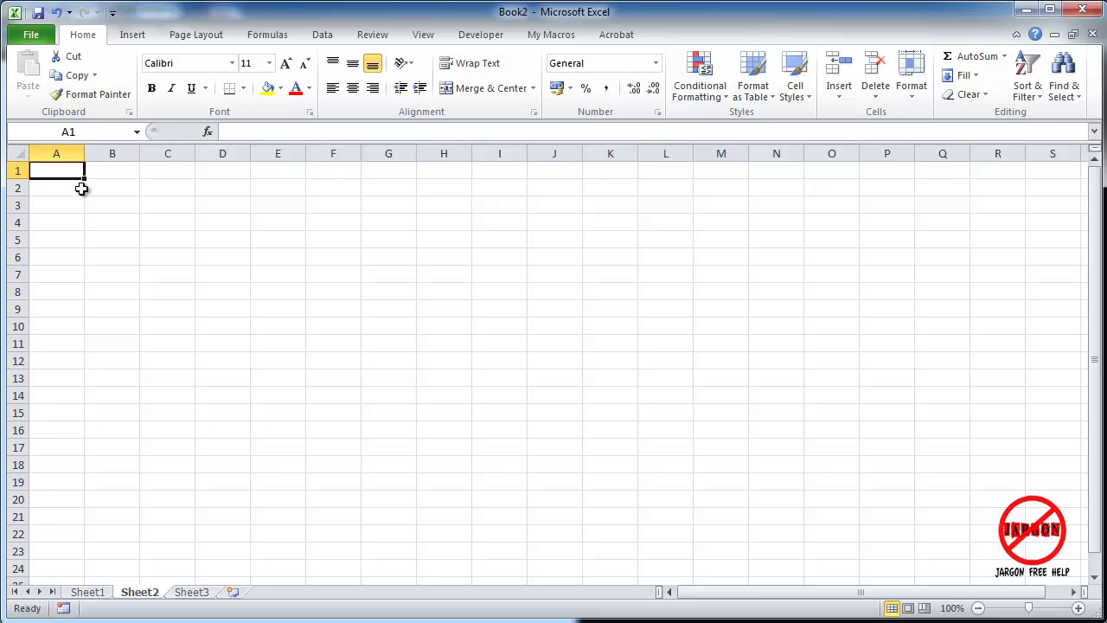
Enter 16/3/2014 in A1 and confirm it is stored as a date.
{"action": "type", "text": "16"}
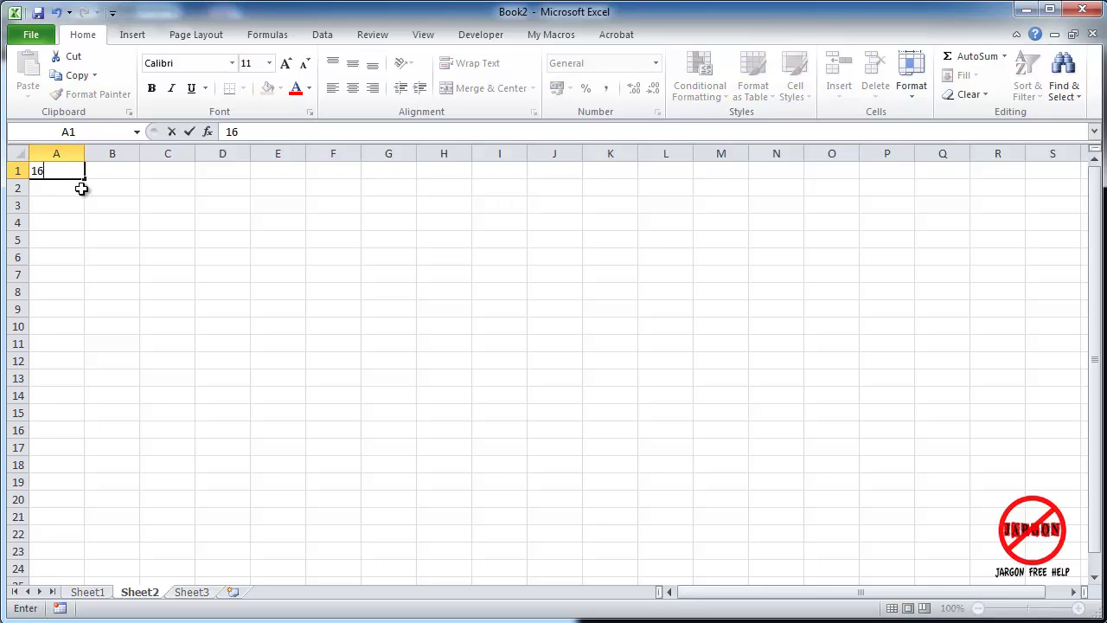
{"action": "type", "text": "/3/2014"}
{"action": "key", "text": "Return"}
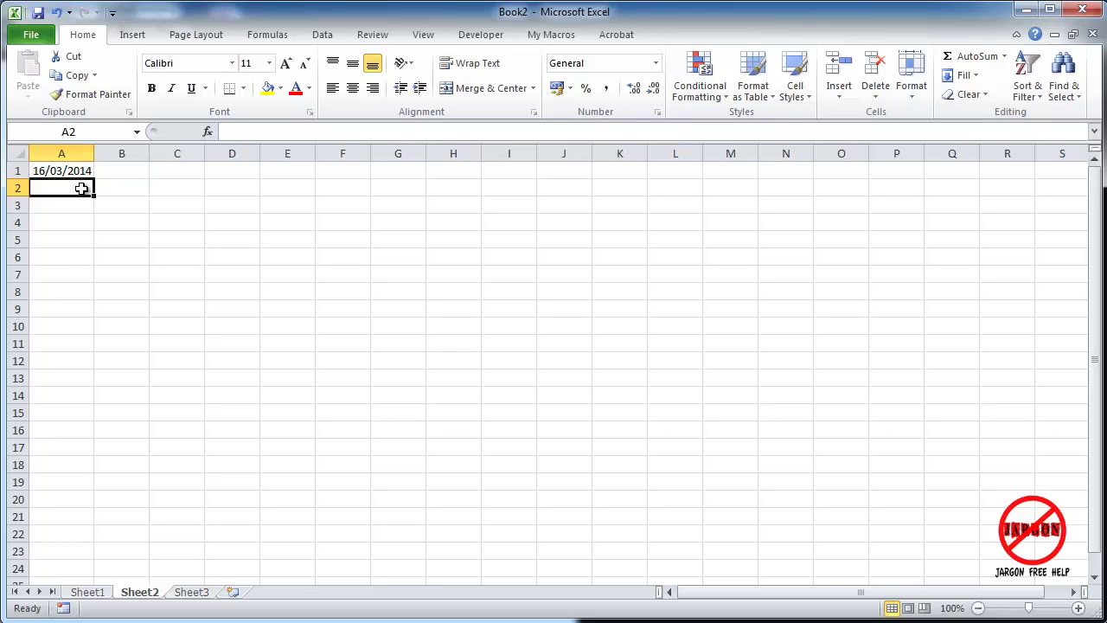
{"action": "left_click", "coordinate": [77, 170]}
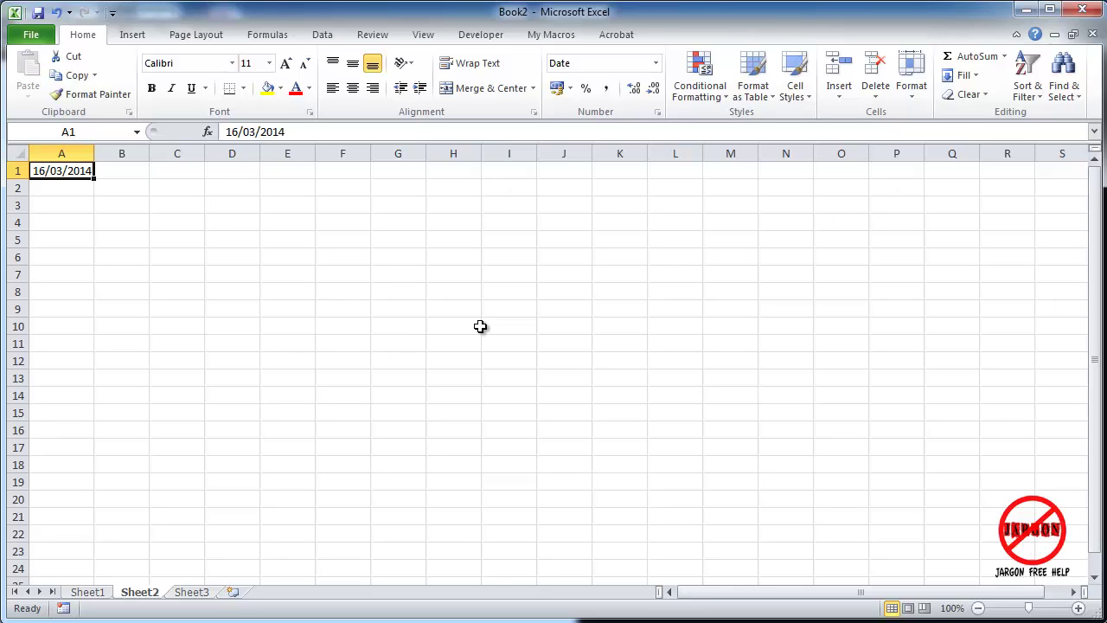
Enter 120 in A1 and switch the cell to the General number format.
{"action": "type", "text": "12"}
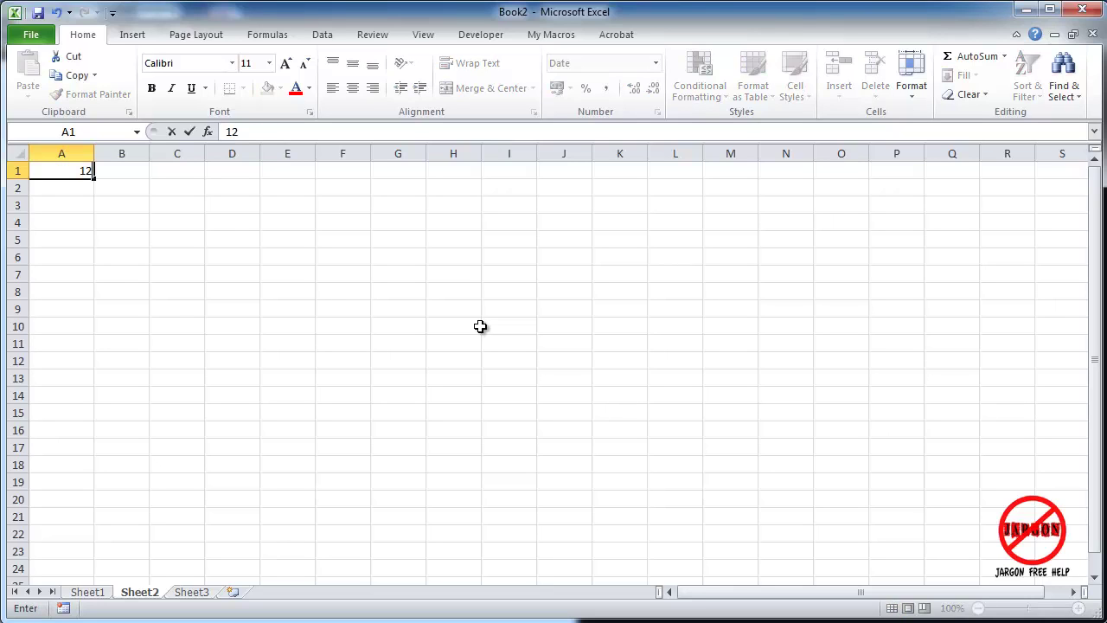
{"action": "type", "text": "0"}
{"action": "key", "text": "Return"}
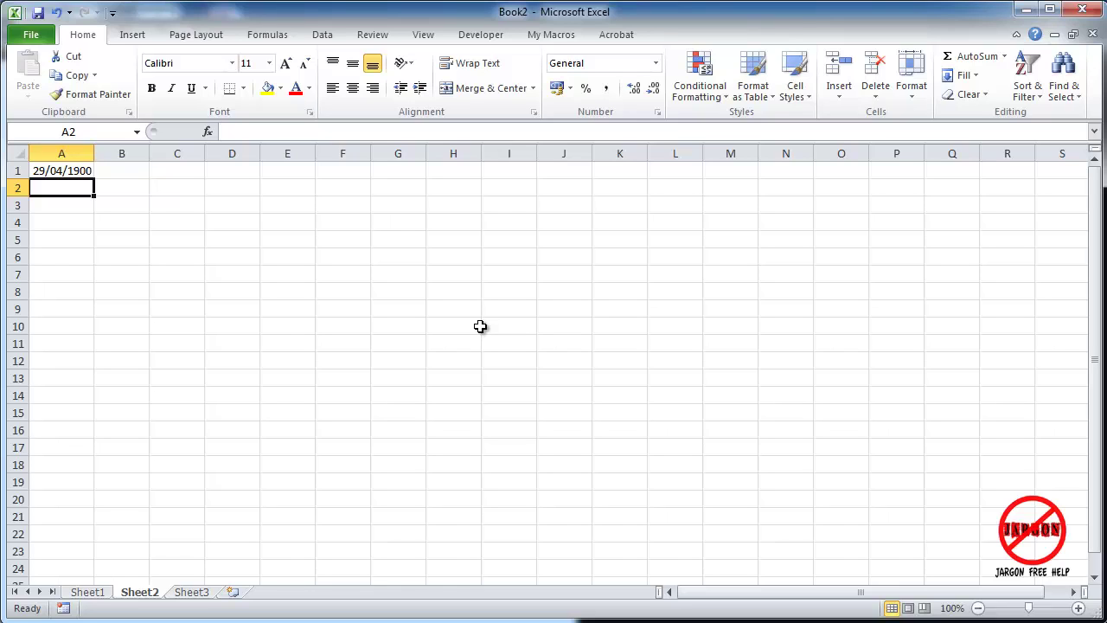
{"action": "key", "text": "Up"}
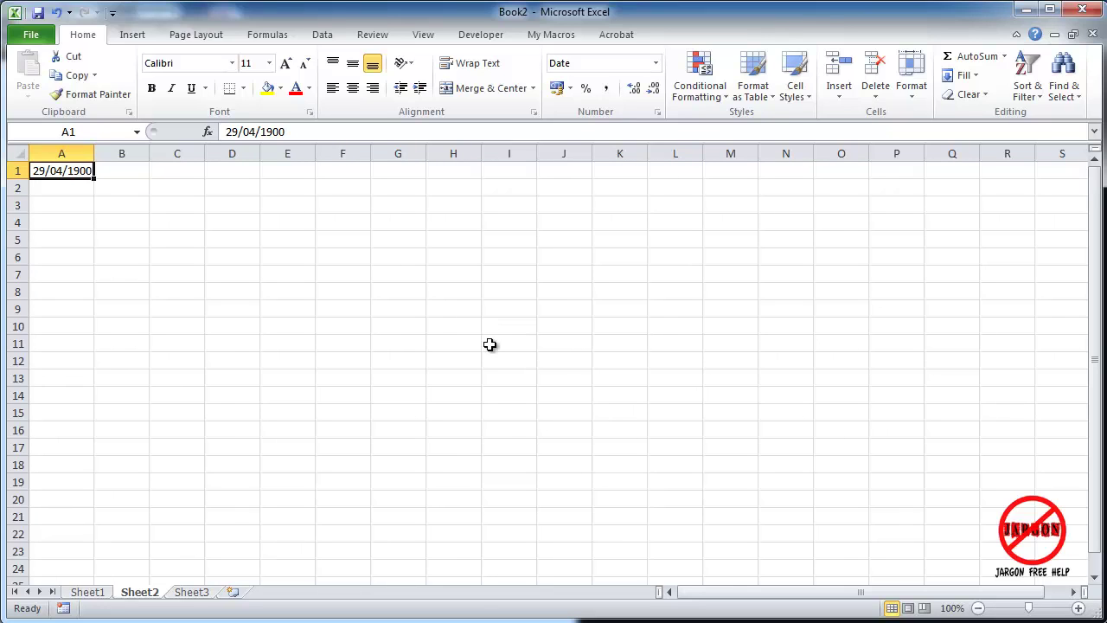
{"action": "left_click", "coordinate": [657, 67]}
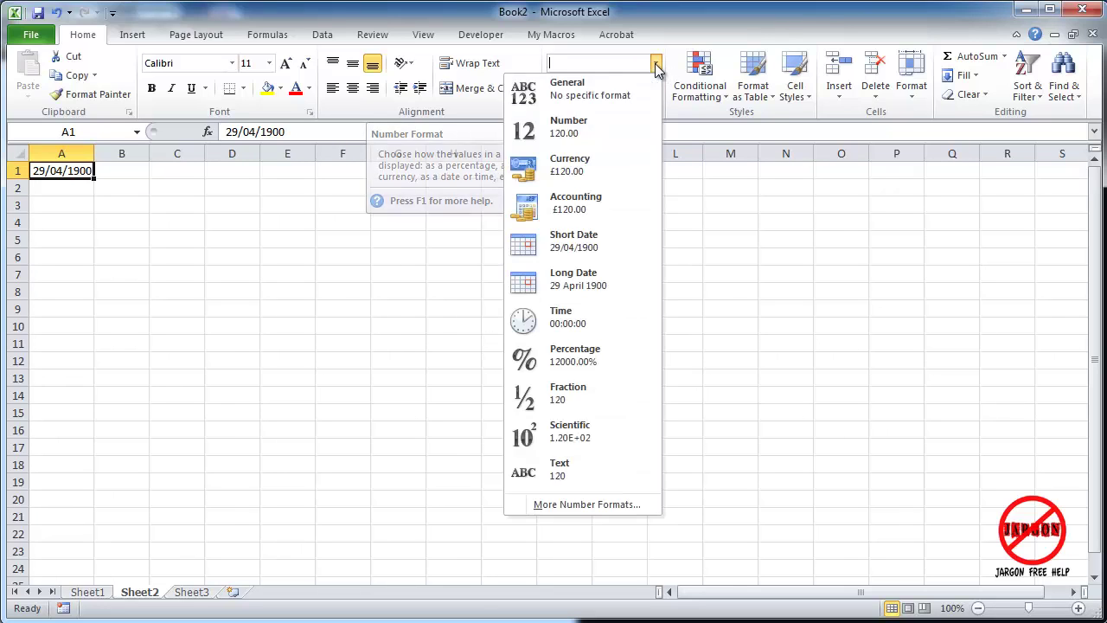
{"action": "left_click", "coordinate": [626, 95]}
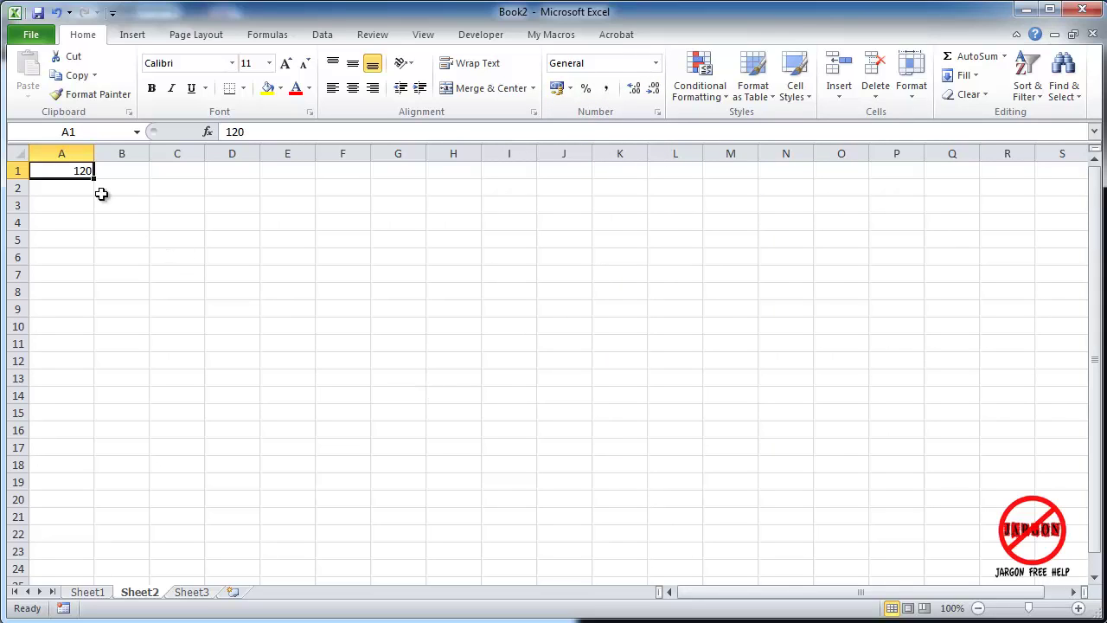
Apply the Number category to A1 through Format Cells so it shows 120.00.
{"action": "right_click", "coordinate": [69, 170]}
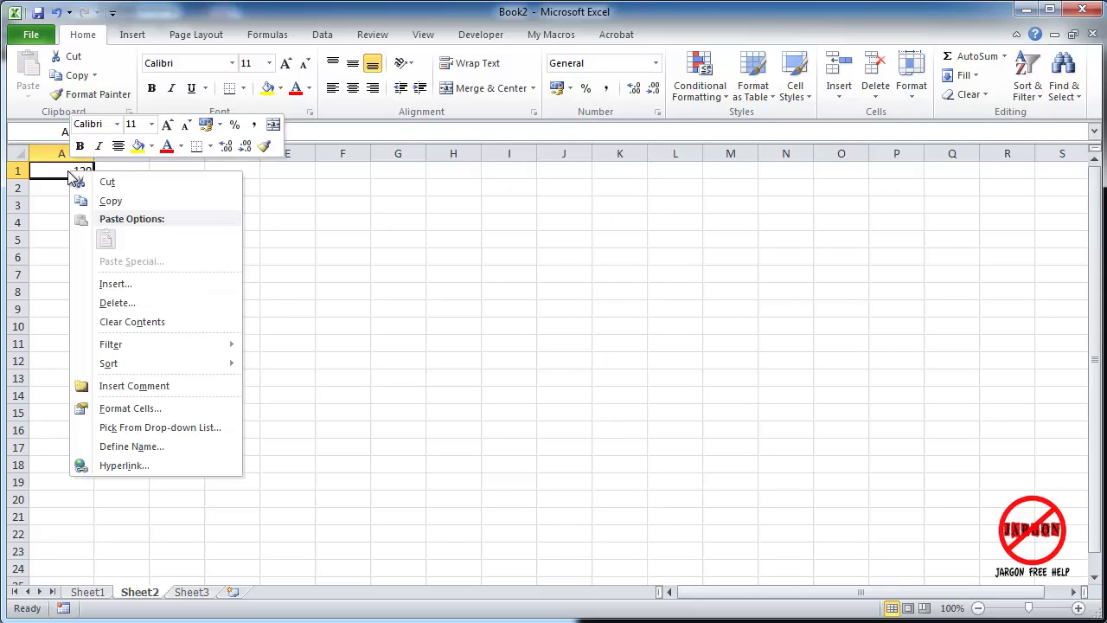
{"action": "left_click", "coordinate": [171, 410]}
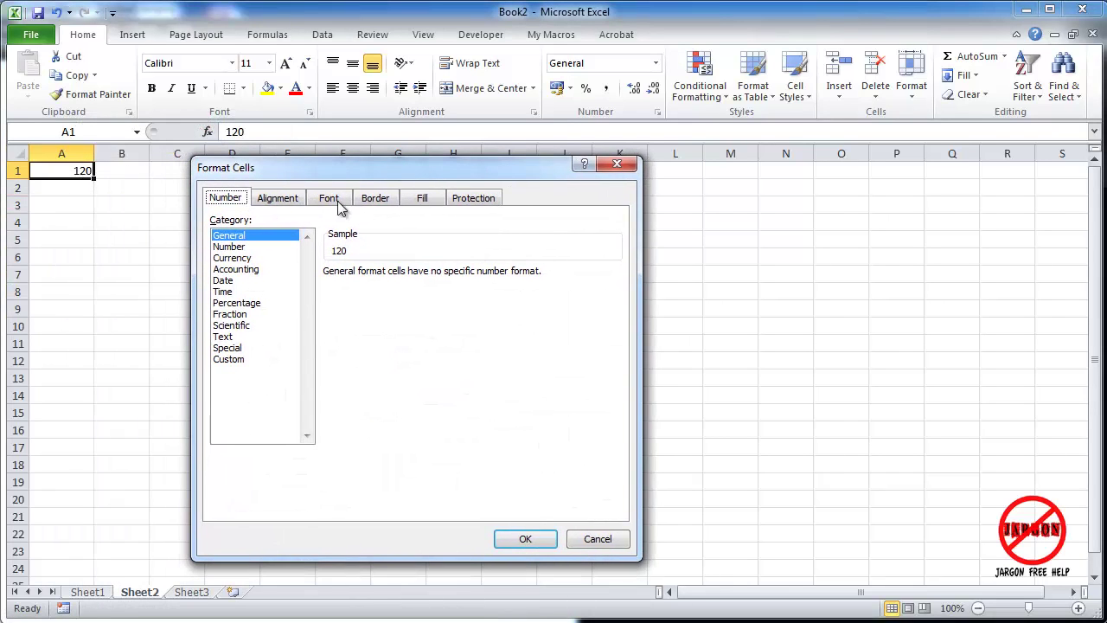
{"action": "left_click", "coordinate": [234, 249]}
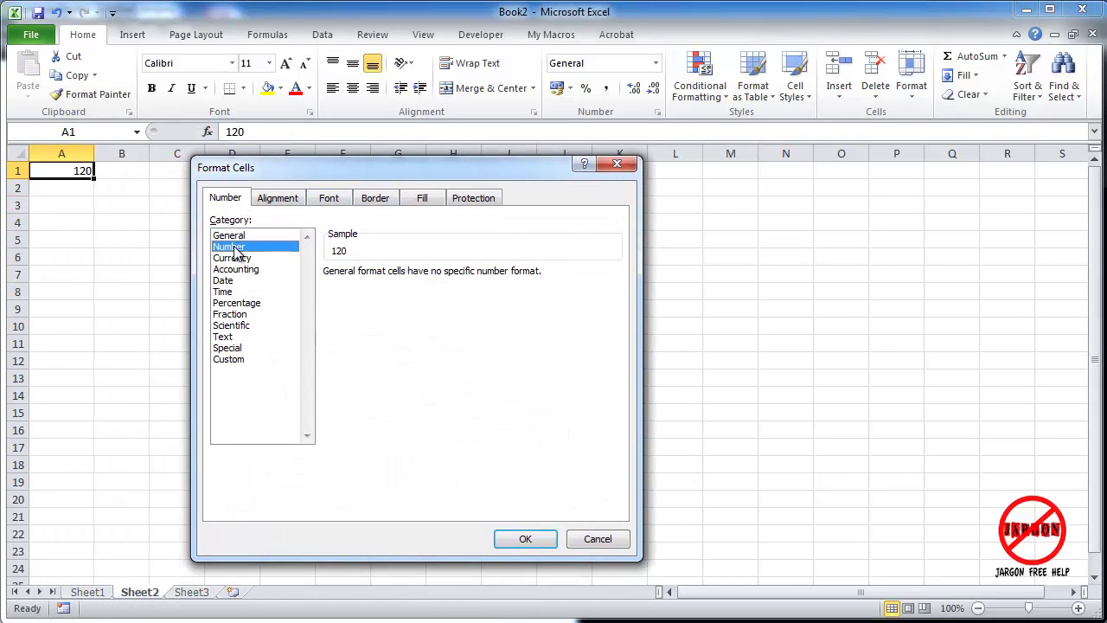
{"action": "left_click", "coordinate": [522, 536]}
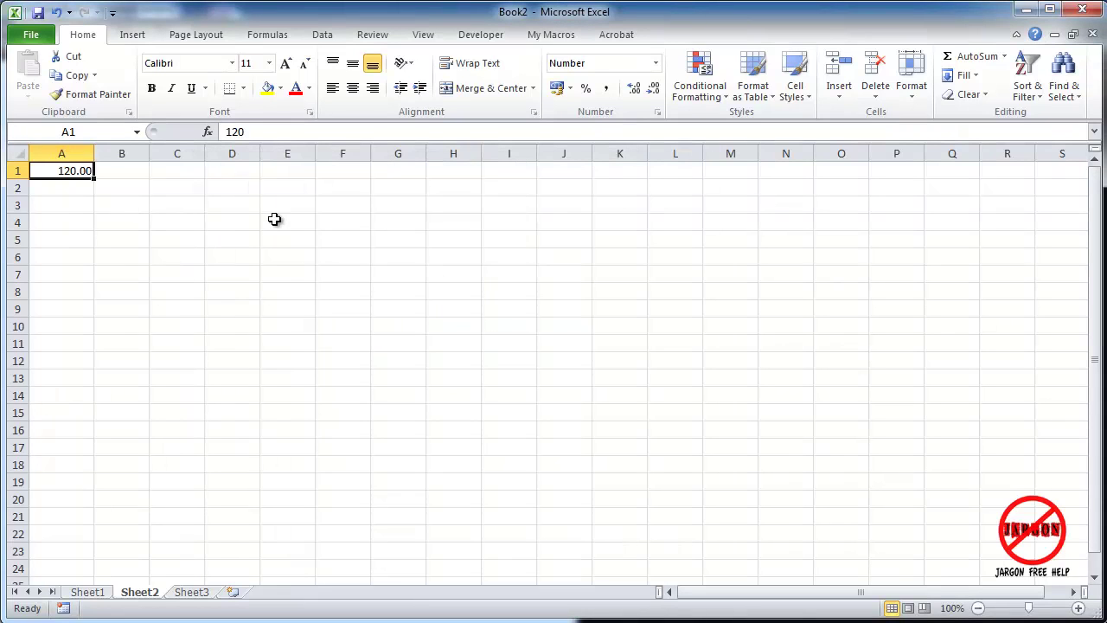
Enter the date 16/3/14 in cell A1.
{"action": "type", "text": "16/3"}
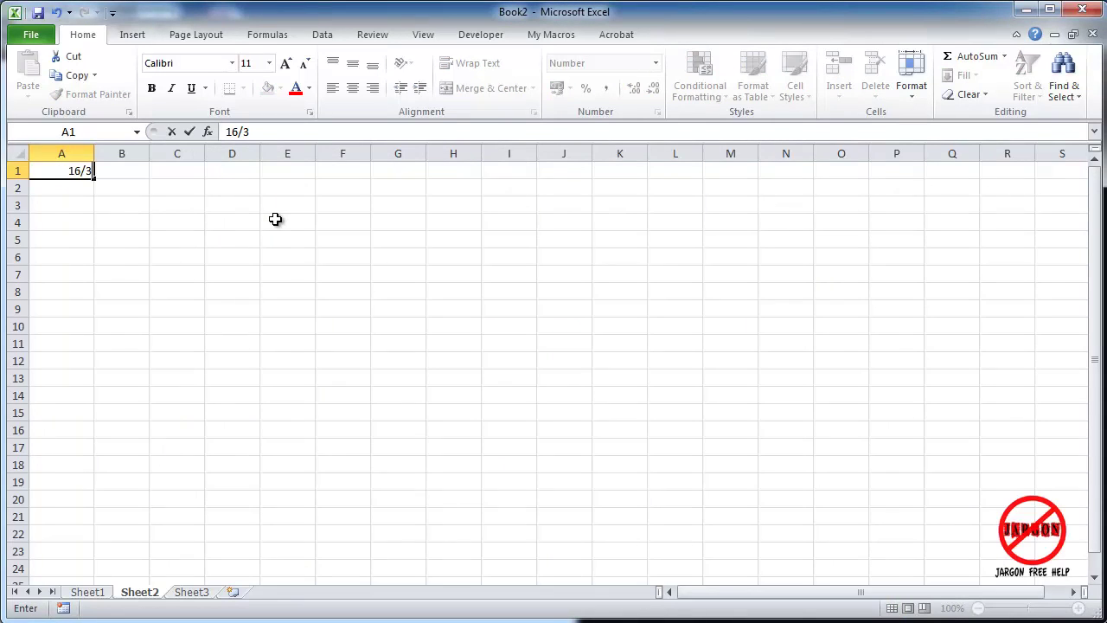
{"action": "type", "text": "/14"}
{"action": "key", "text": "Return"}
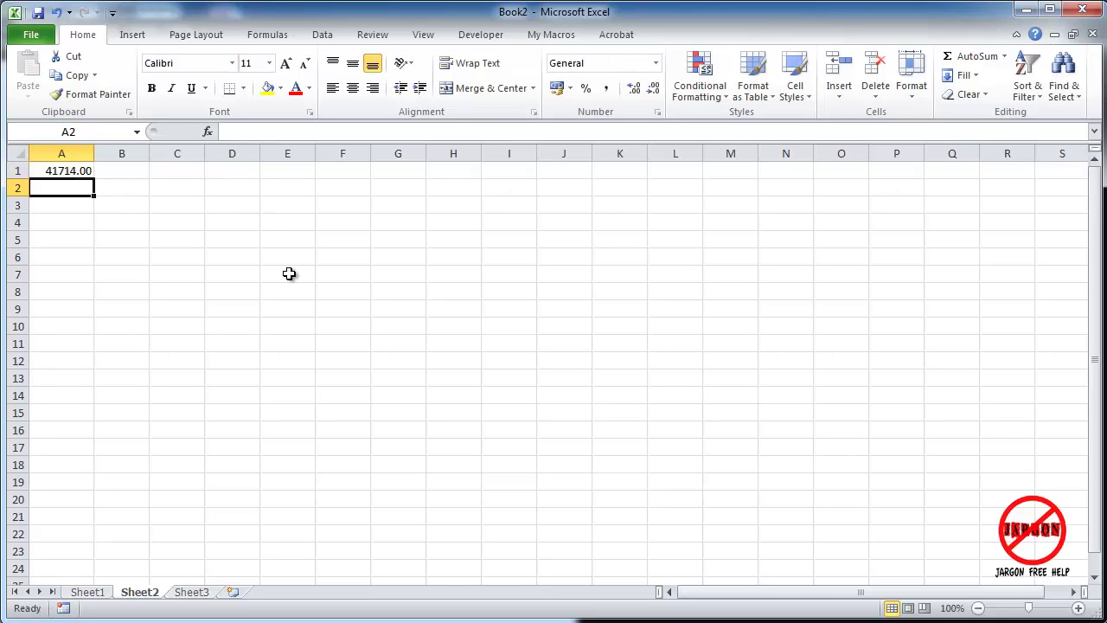
{"action": "left_click", "coordinate": [60, 177]}
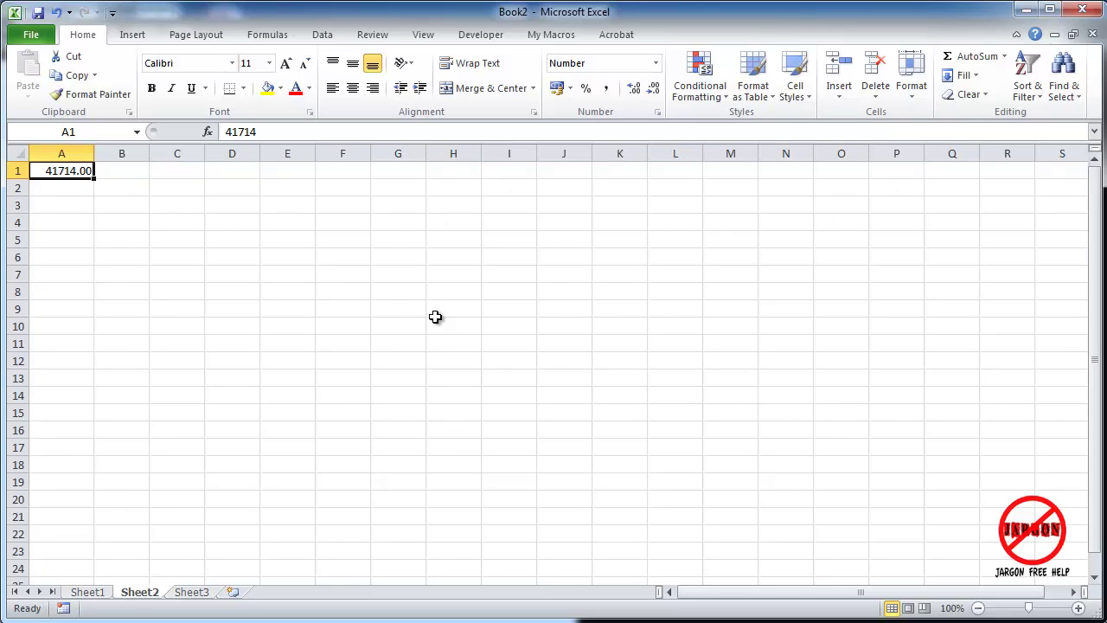
Show A1 as Long Date, then as Short Date 16/03/2014.
{"action": "left_click", "coordinate": [657, 68]}
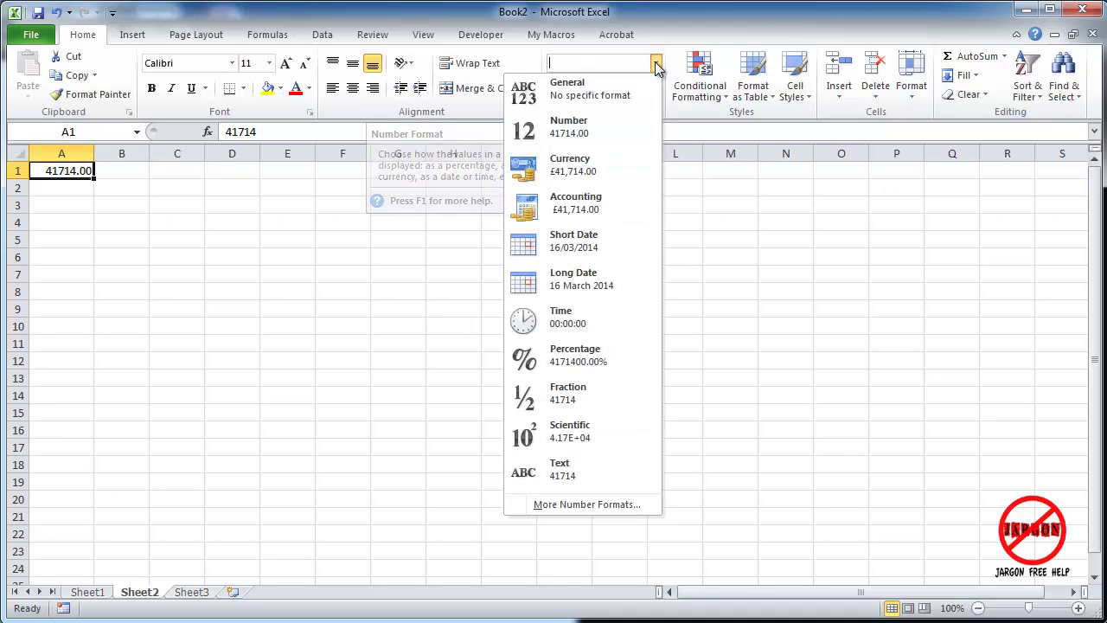
{"action": "left_click", "coordinate": [592, 285]}
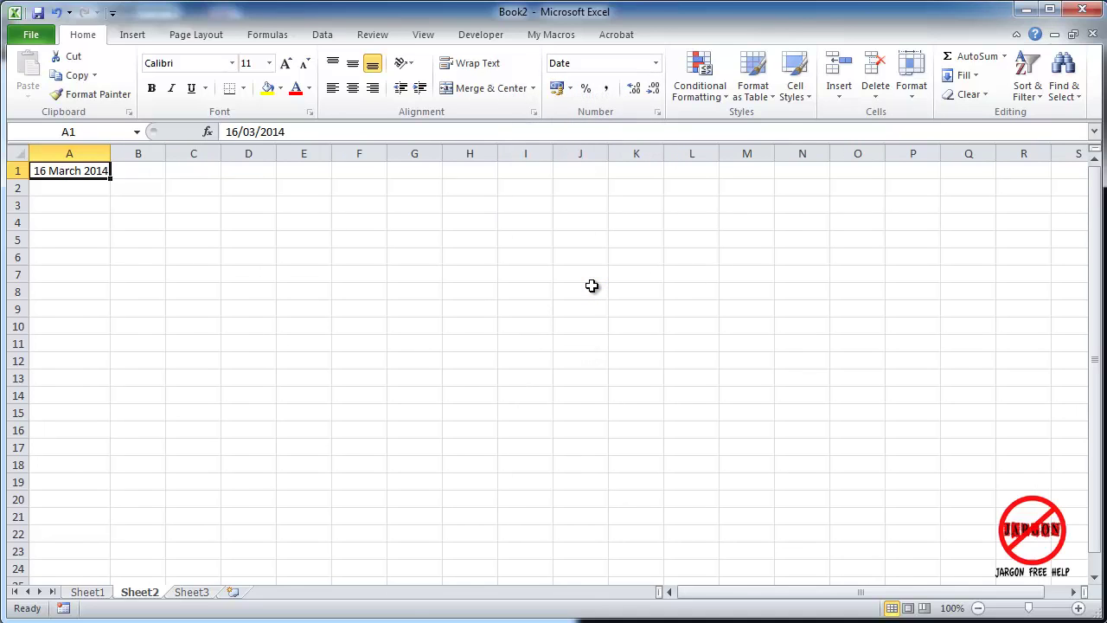
{"action": "left_click", "coordinate": [655, 63]}
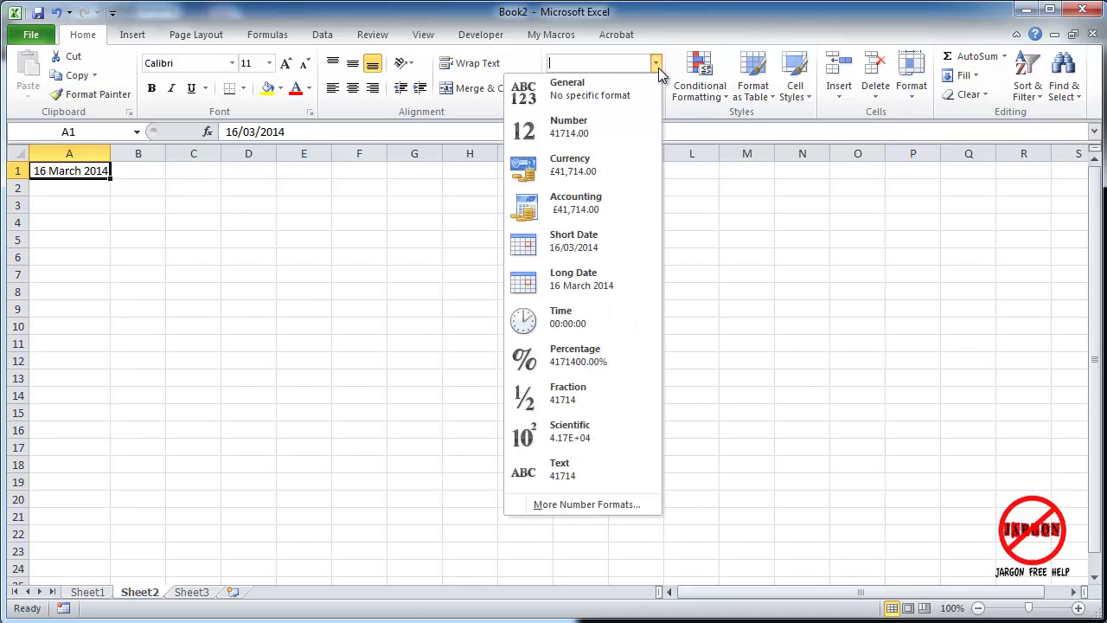
{"action": "left_click", "coordinate": [625, 246]}
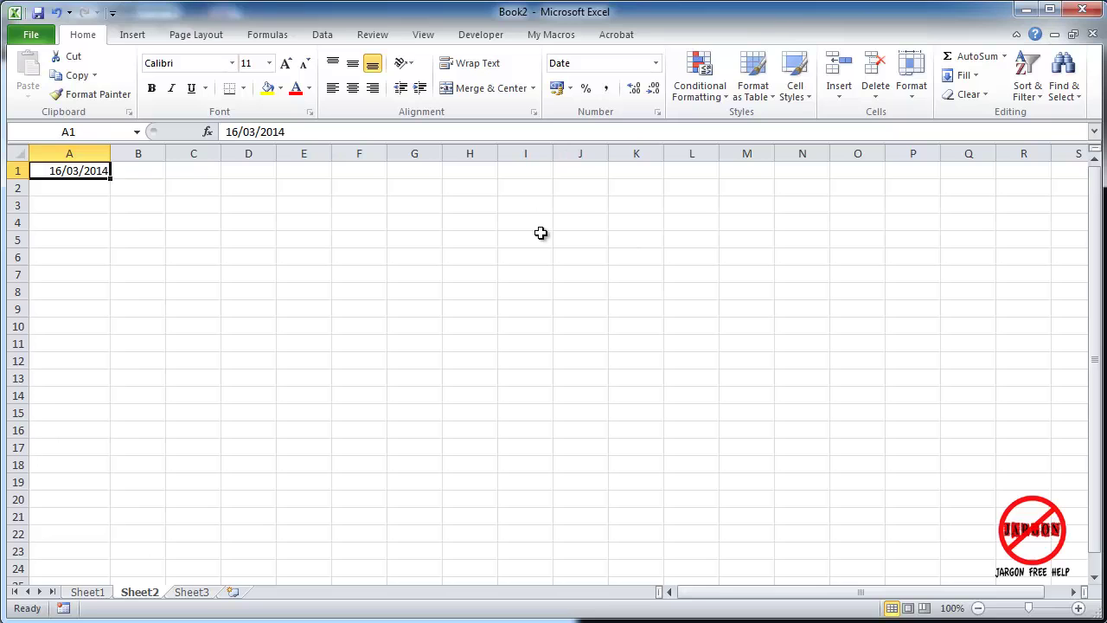
{"action": "left_click", "coordinate": [656, 62]}
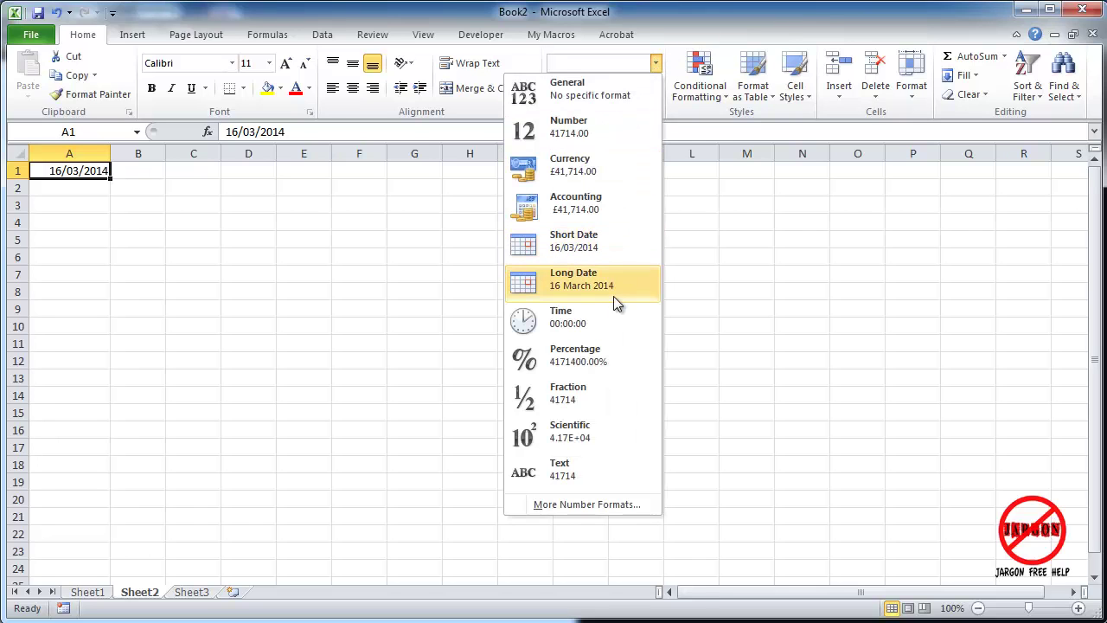
{"action": "left_click", "coordinate": [87, 172]}
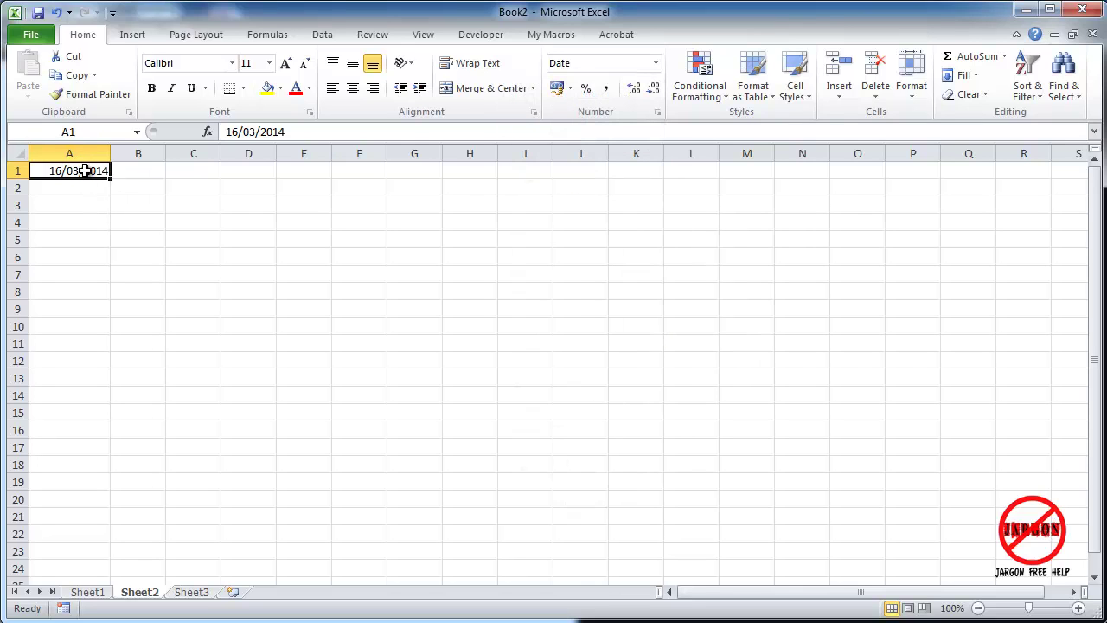
Compare date types in Format Cells and apply the 14/3/01 style to A1.
{"action": "right_click", "coordinate": [88, 173]}
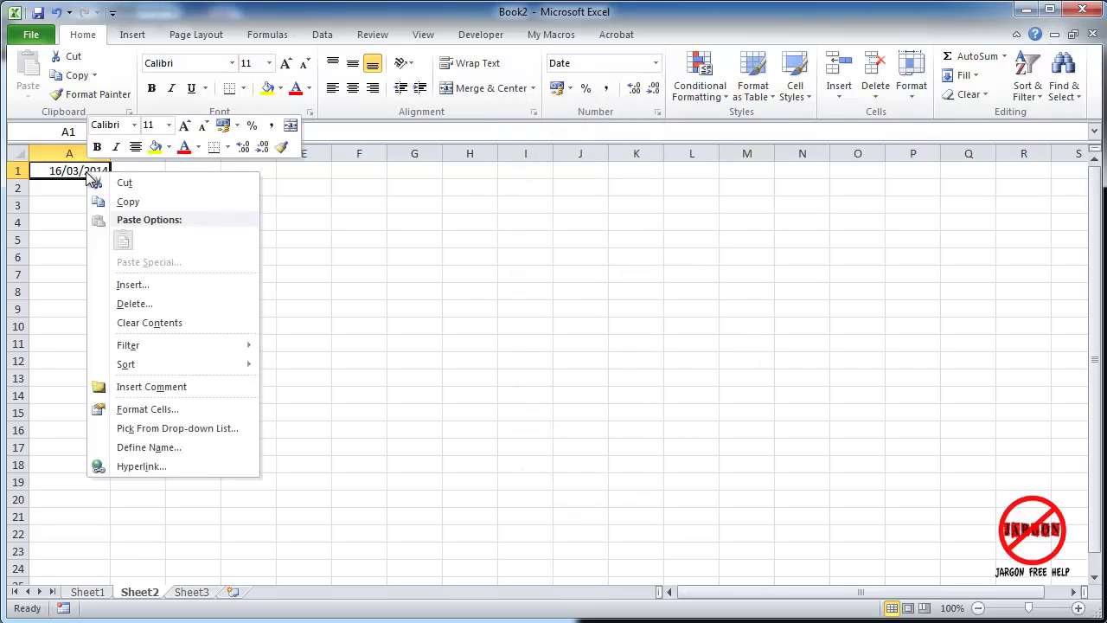
{"action": "left_click", "coordinate": [173, 407]}
{"action": "left_click_drag", "start_coordinate": [241, 210], "coordinate": [453, 127]}
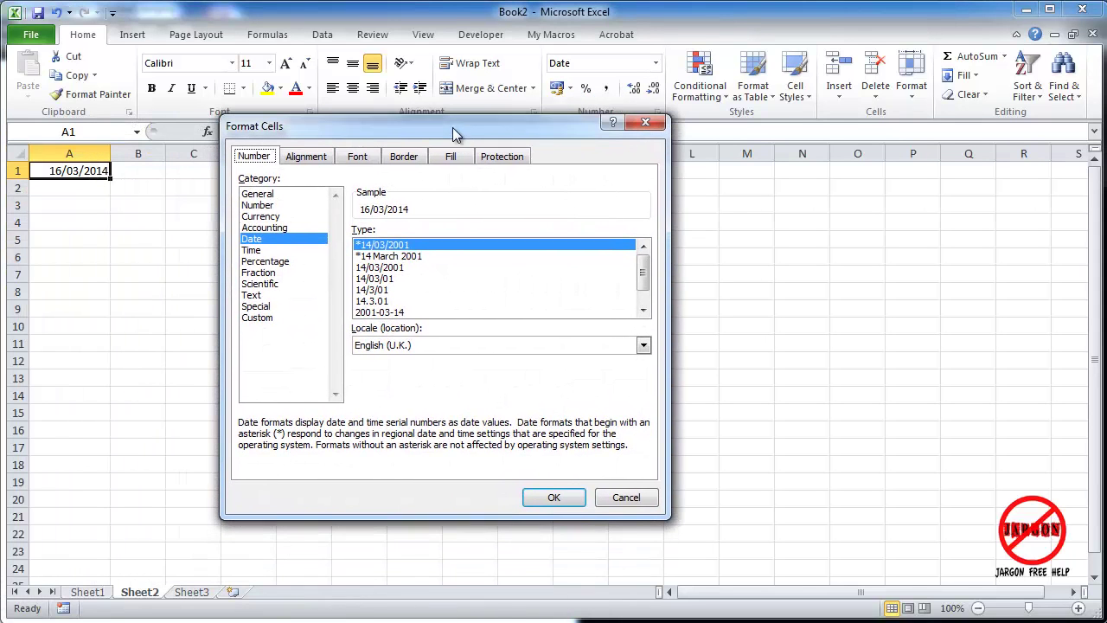
{"action": "left_click", "coordinate": [406, 256]}
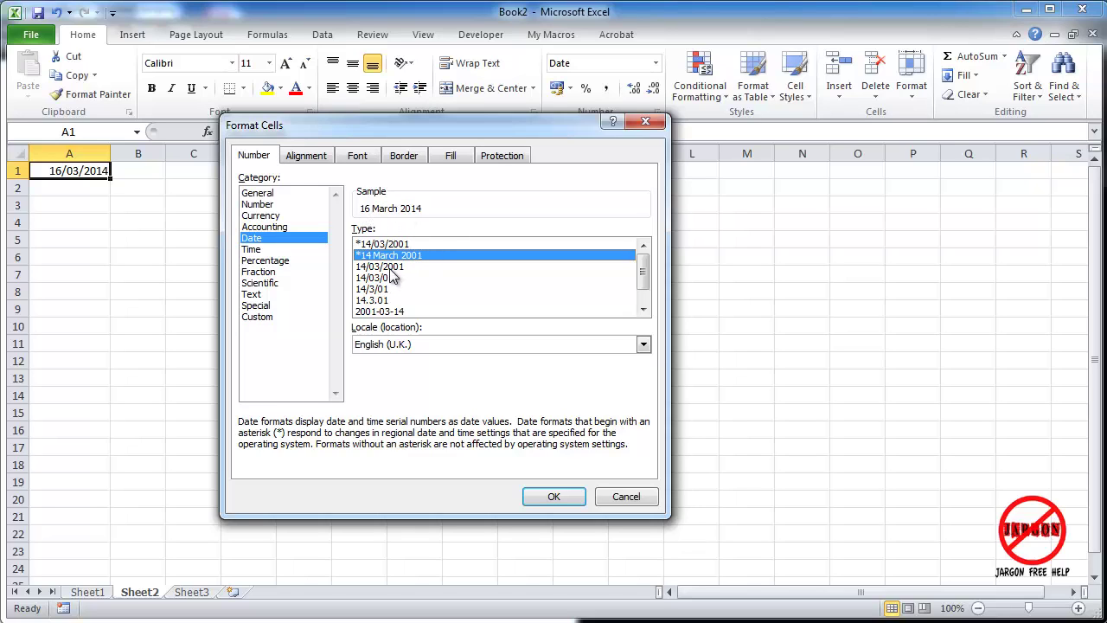
{"action": "left_click", "coordinate": [392, 268]}
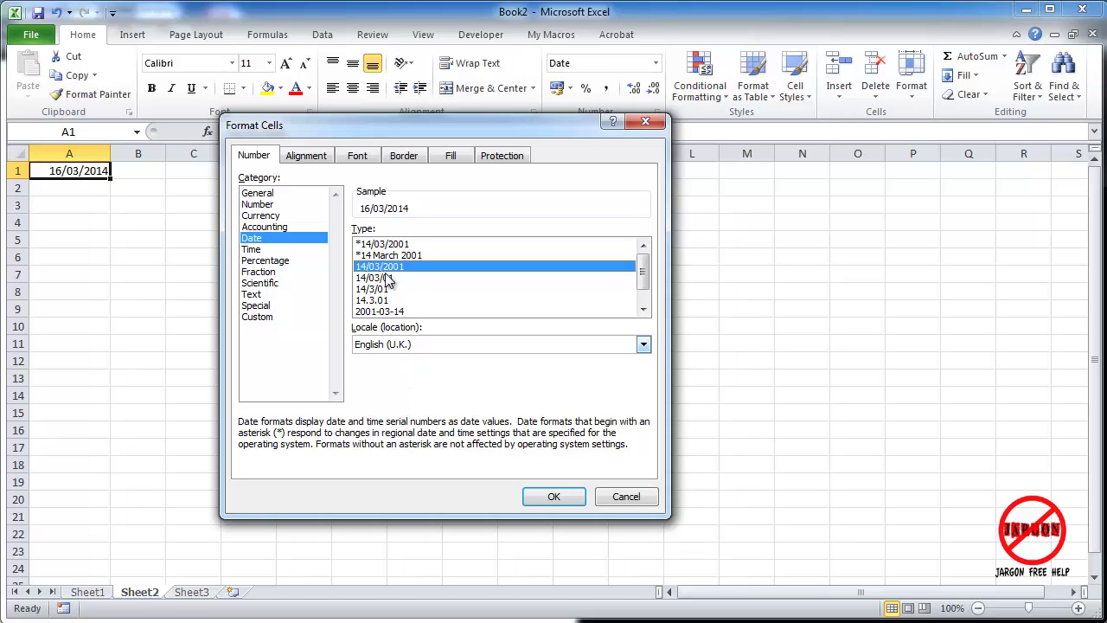
{"action": "left_click", "coordinate": [386, 246]}
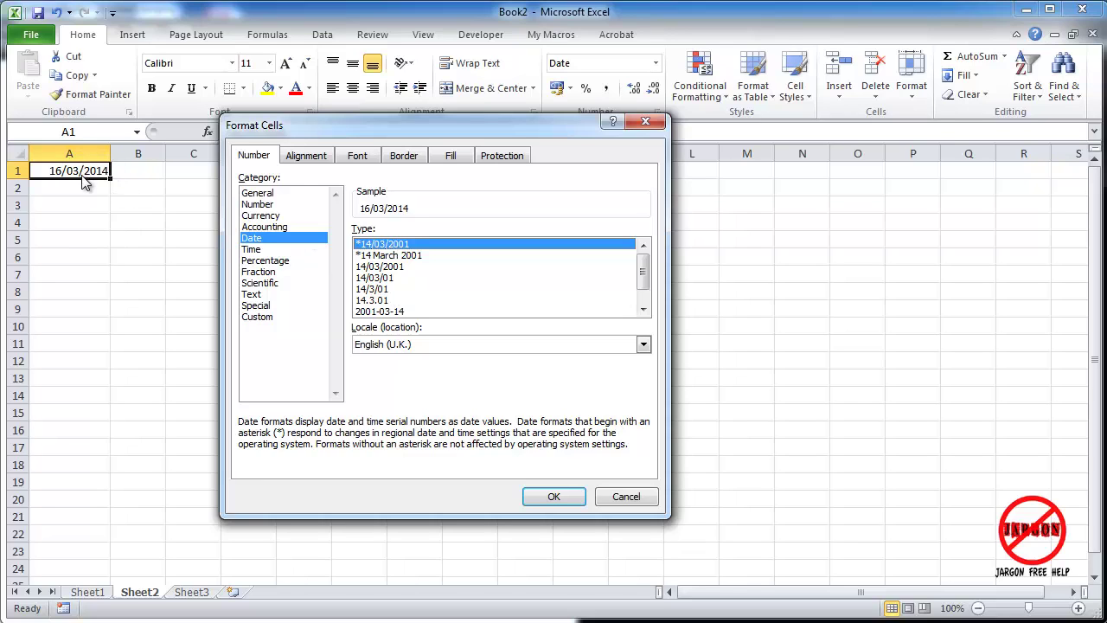
{"action": "left_click", "coordinate": [368, 289]}
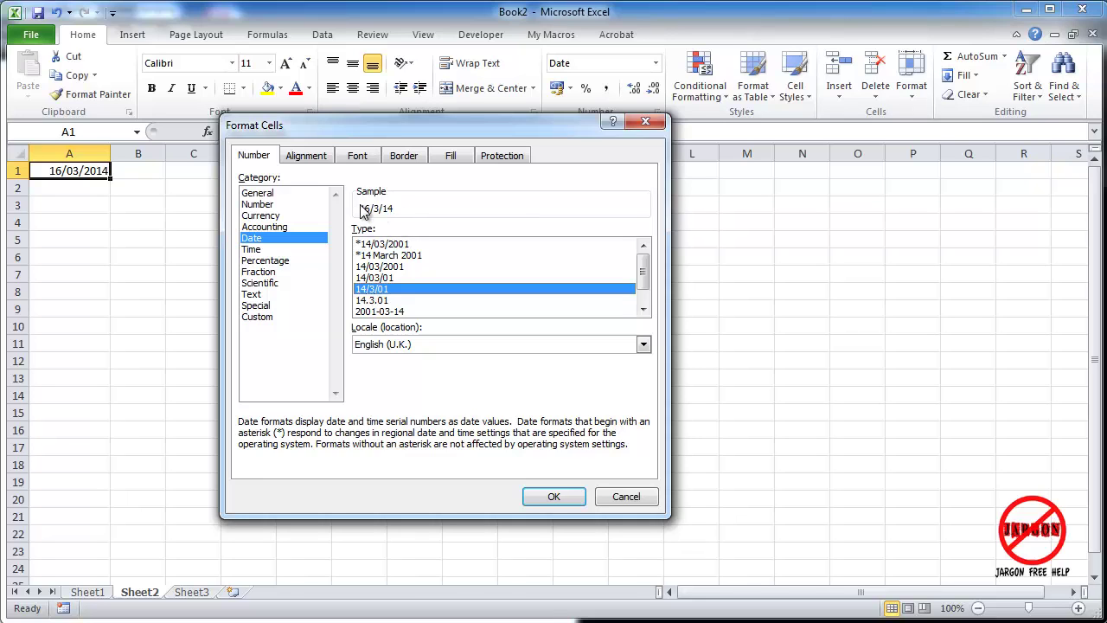
{"action": "left_click", "coordinate": [555, 500]}
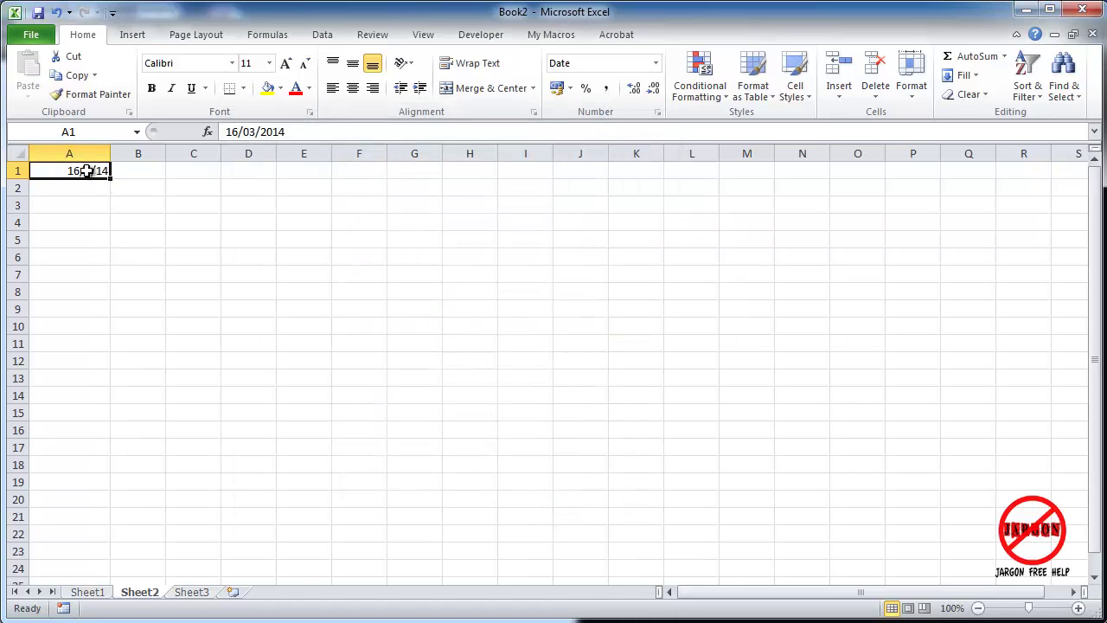
Apply the *14 March 2001 date type to A1 so it reads 16 March 2014.
{"action": "right_click", "coordinate": [86, 170]}
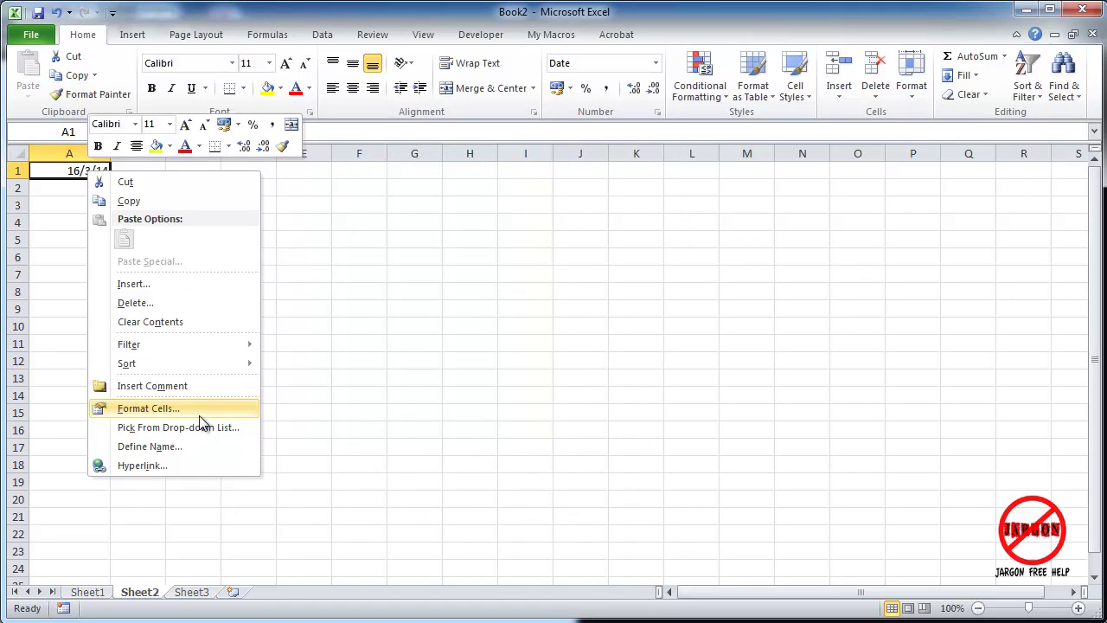
{"action": "left_click", "coordinate": [199, 416]}
{"action": "left_click_drag", "start_coordinate": [316, 222], "coordinate": [547, 171]}
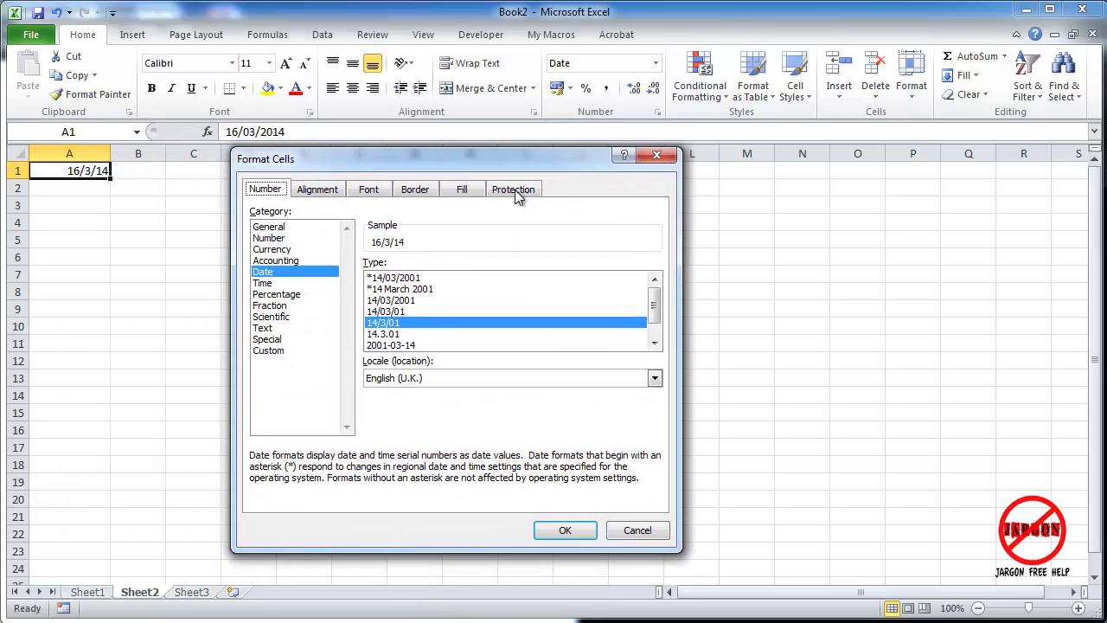
{"action": "left_click", "coordinate": [385, 335]}
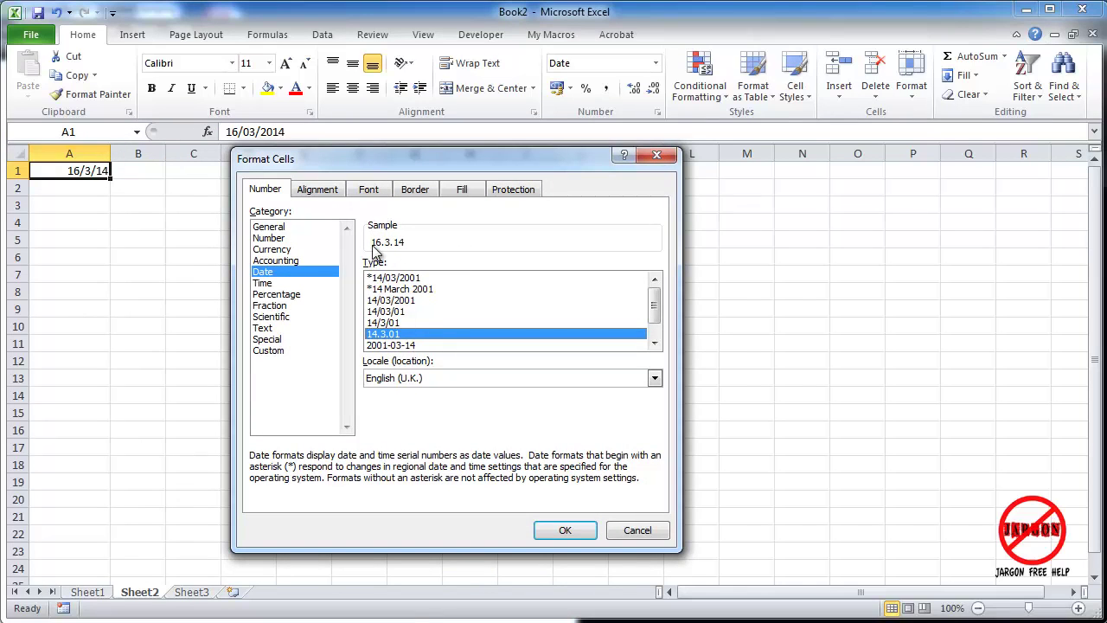
{"action": "left_click", "coordinate": [436, 349]}
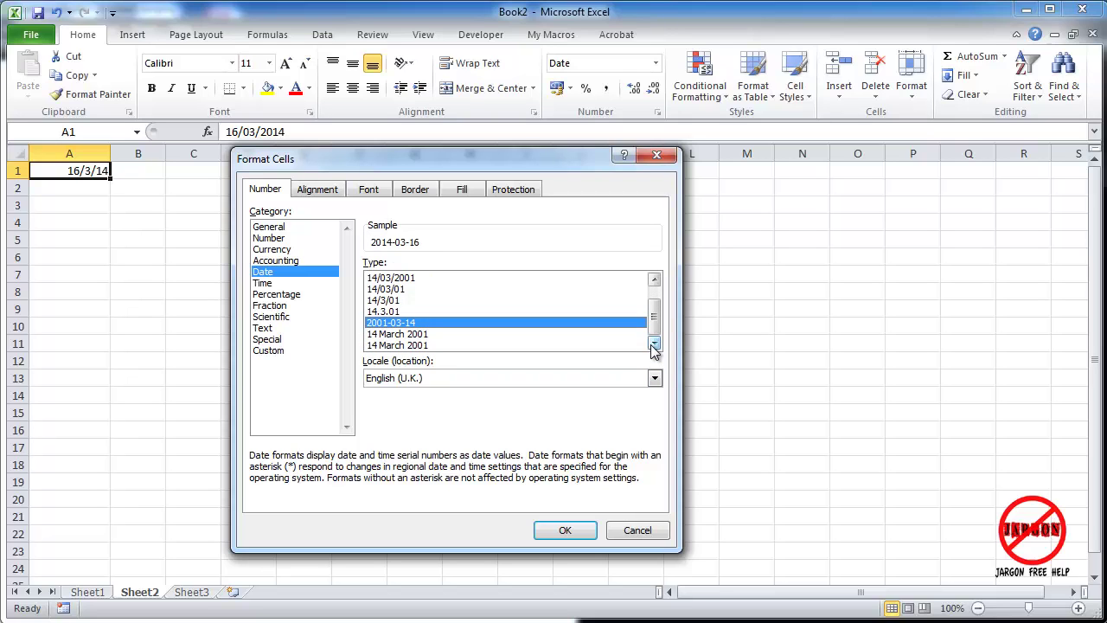
{"action": "scroll", "coordinate": [665, 288], "scroll_direction": "up", "scroll_amount": 1}
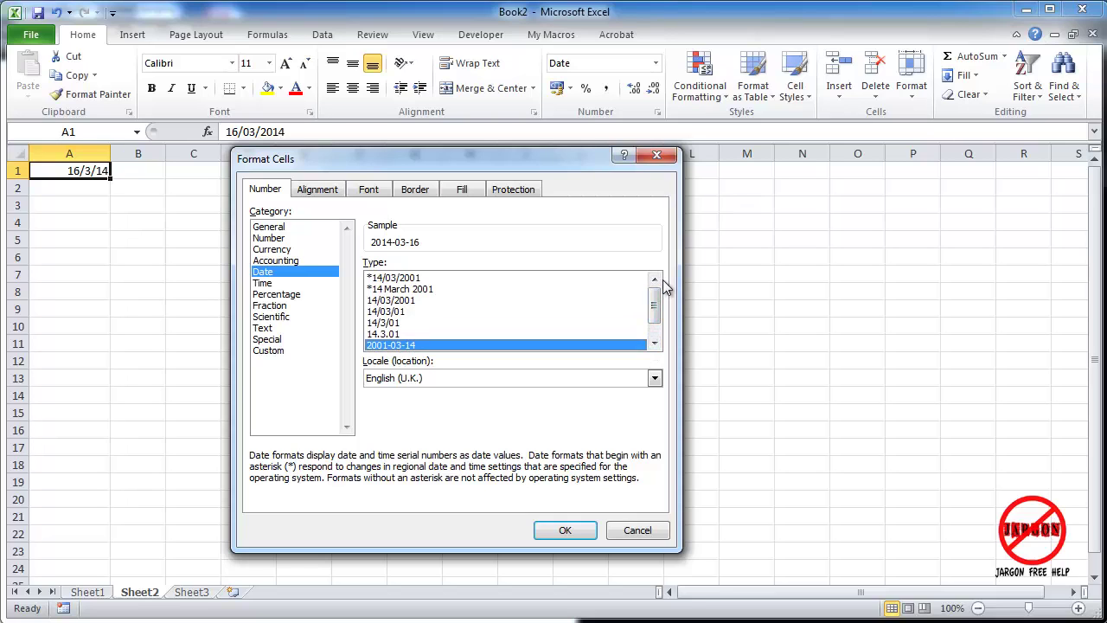
{"action": "left_click", "coordinate": [419, 291]}
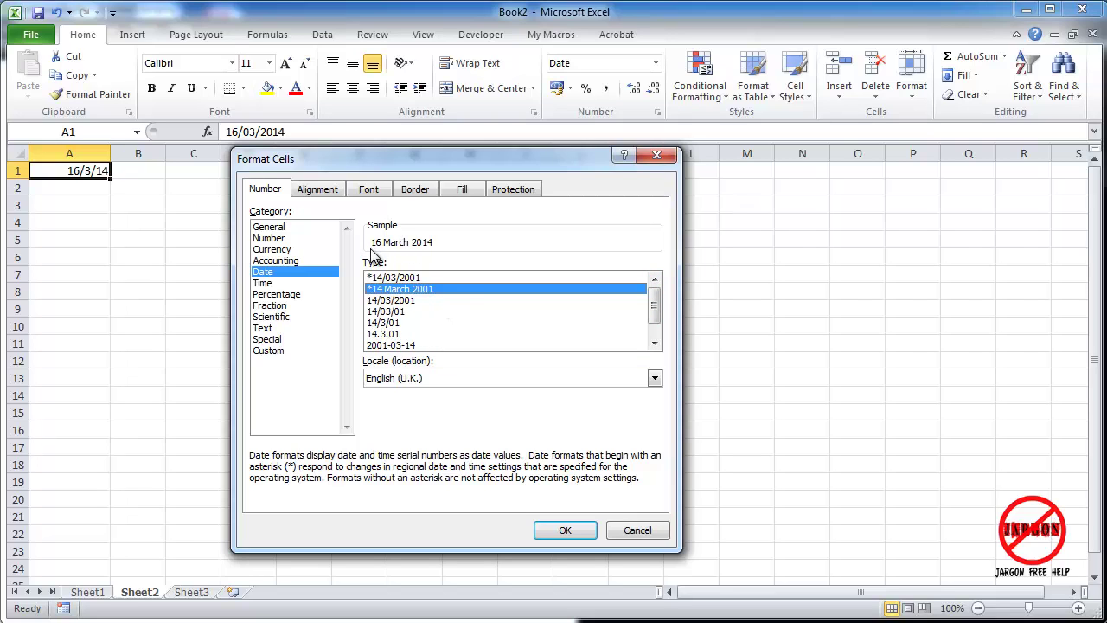
{"action": "left_click", "coordinate": [572, 529]}
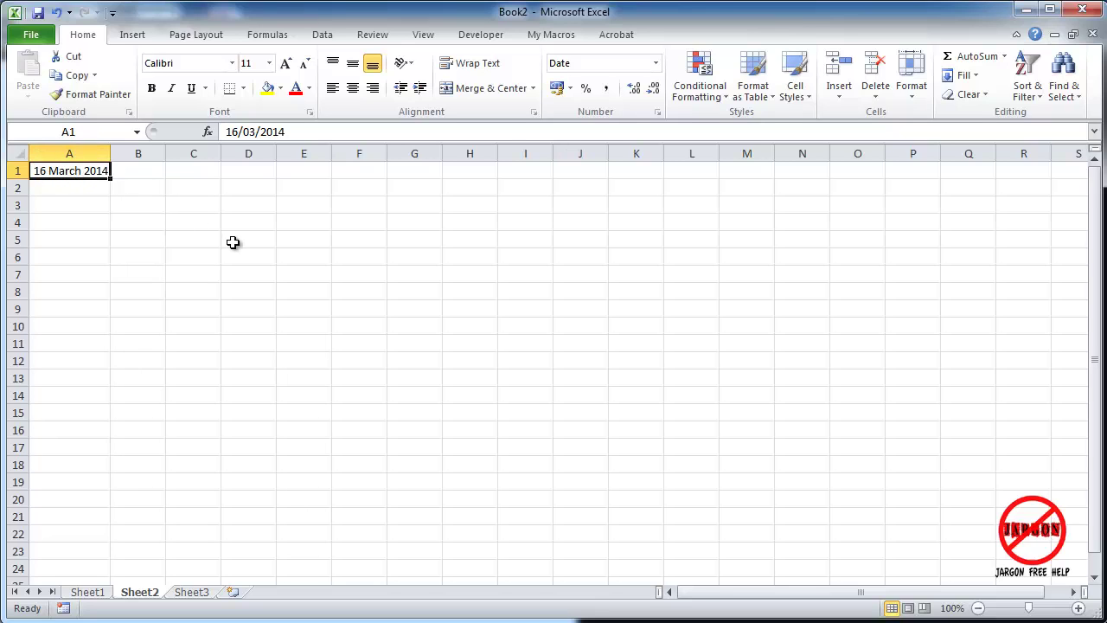
Open Format Cells for A1 and browse the Date type list.
{"action": "right_click", "coordinate": [87, 169]}
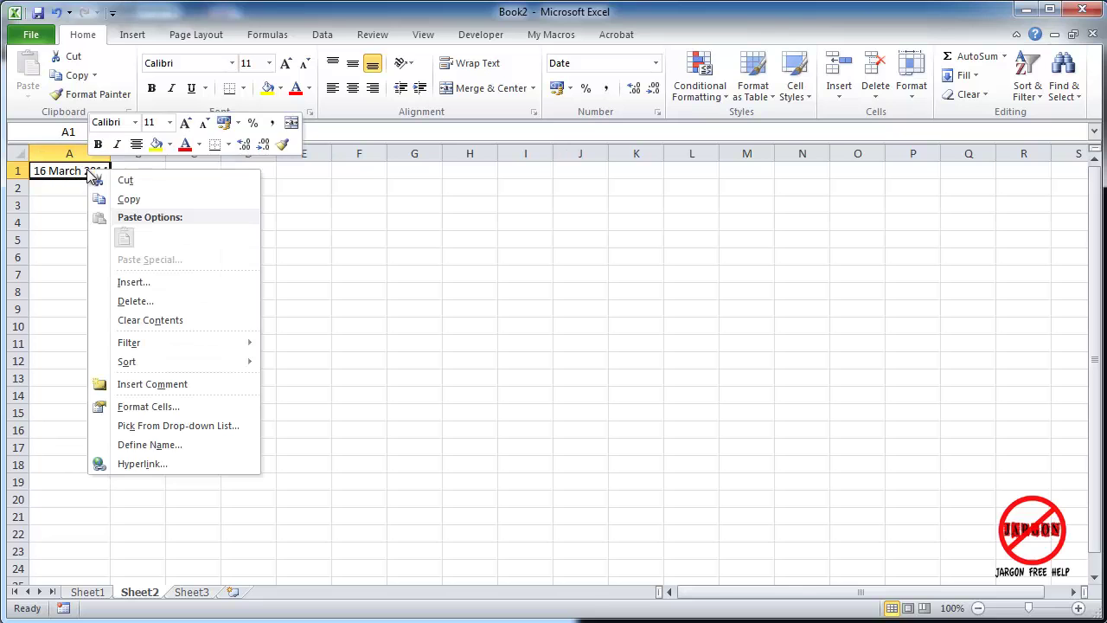
{"action": "left_click", "coordinate": [211, 406]}
{"action": "left_click_drag", "start_coordinate": [281, 205], "coordinate": [542, 115]}
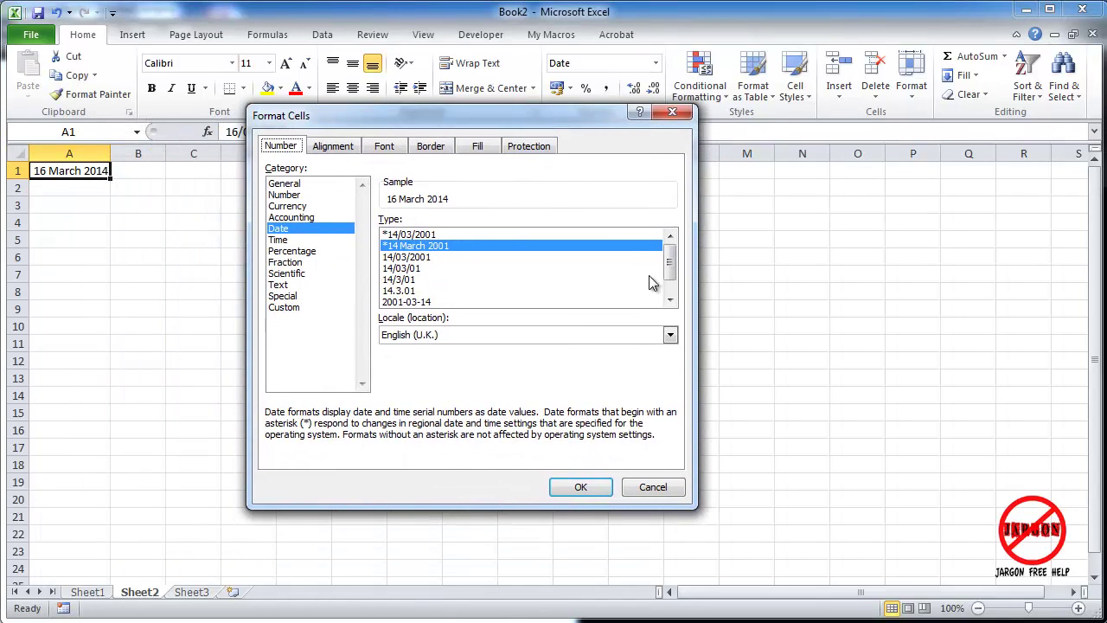
{"action": "left_click", "coordinate": [670, 299]}
{"action": "left_click", "coordinate": [670, 299]}
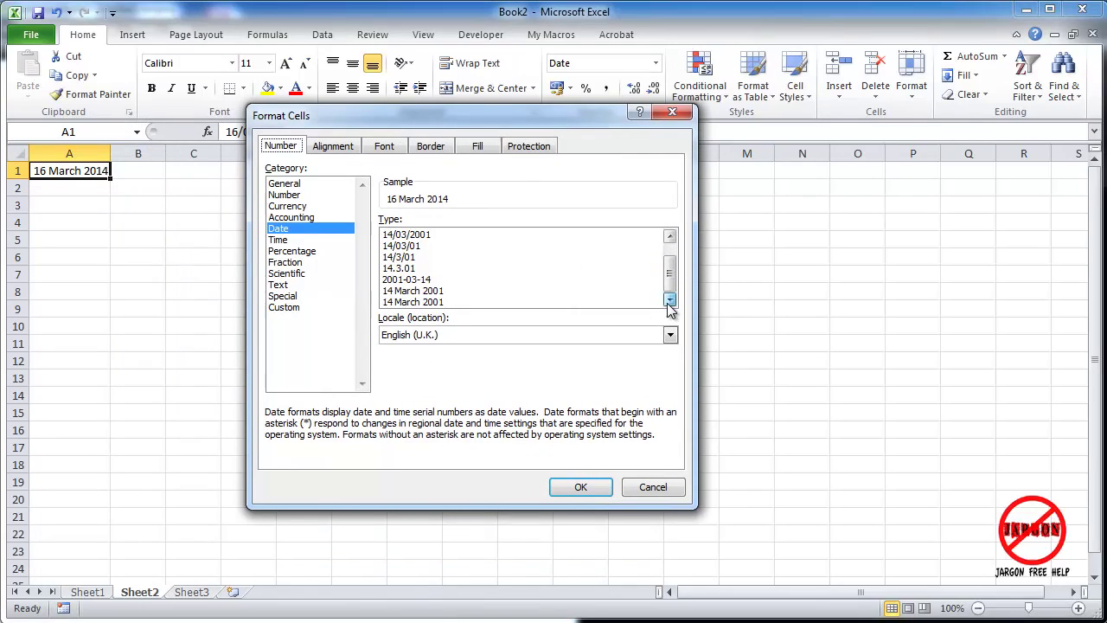
{"action": "left_click", "coordinate": [670, 237]}
{"action": "left_click", "coordinate": [671, 238]}
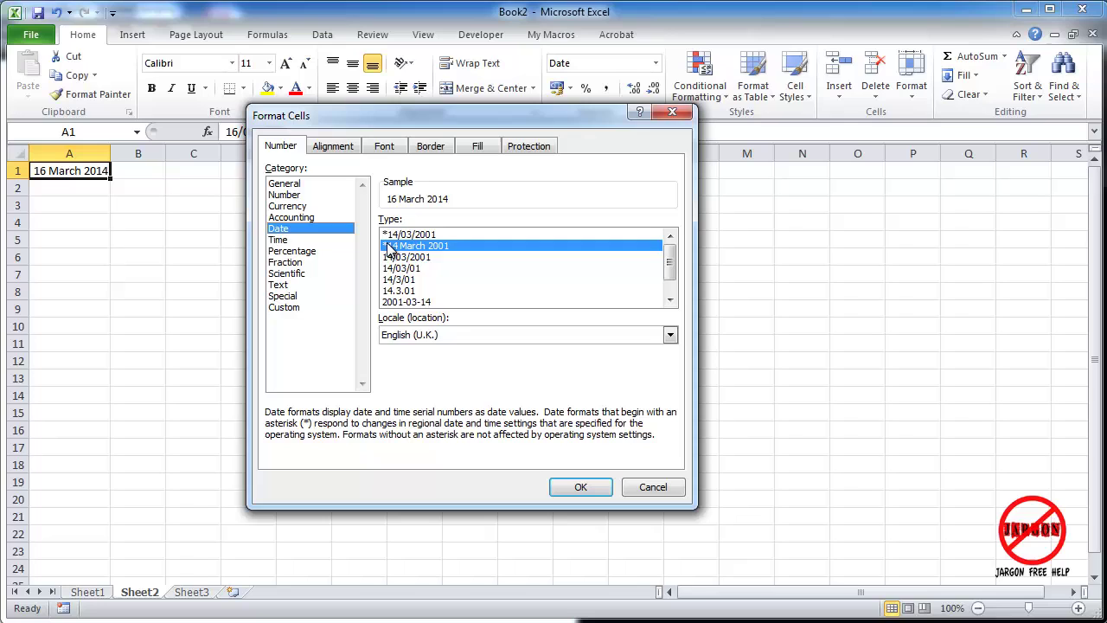
Select the 14 March 2001 date type and view its Custom code [$-809]dd mmmm yyyy;@.
{"action": "left_click", "coordinate": [299, 308]}
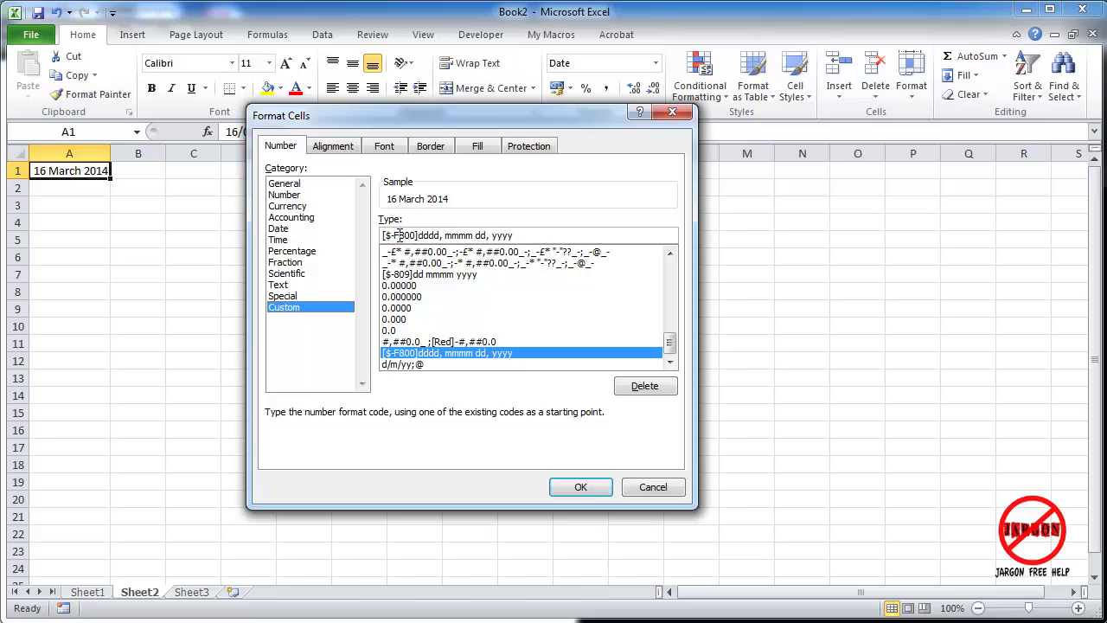
{"action": "left_click", "coordinate": [286, 229]}
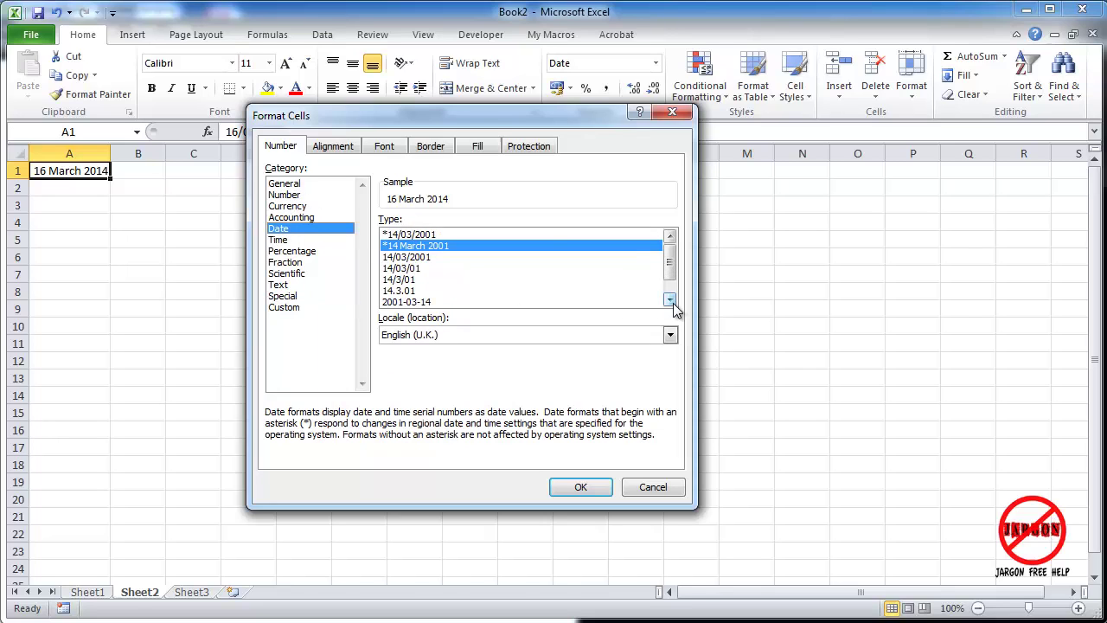
{"action": "left_click", "coordinate": [670, 300]}
{"action": "left_click", "coordinate": [669, 300]}
{"action": "left_click", "coordinate": [420, 292]}
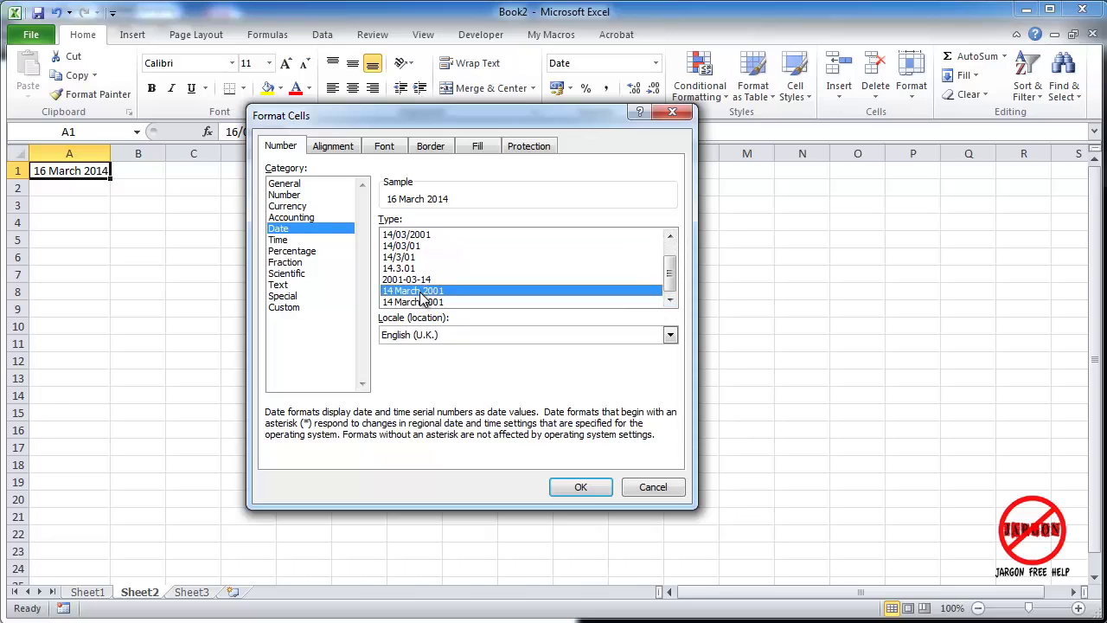
{"action": "left_click", "coordinate": [292, 310]}
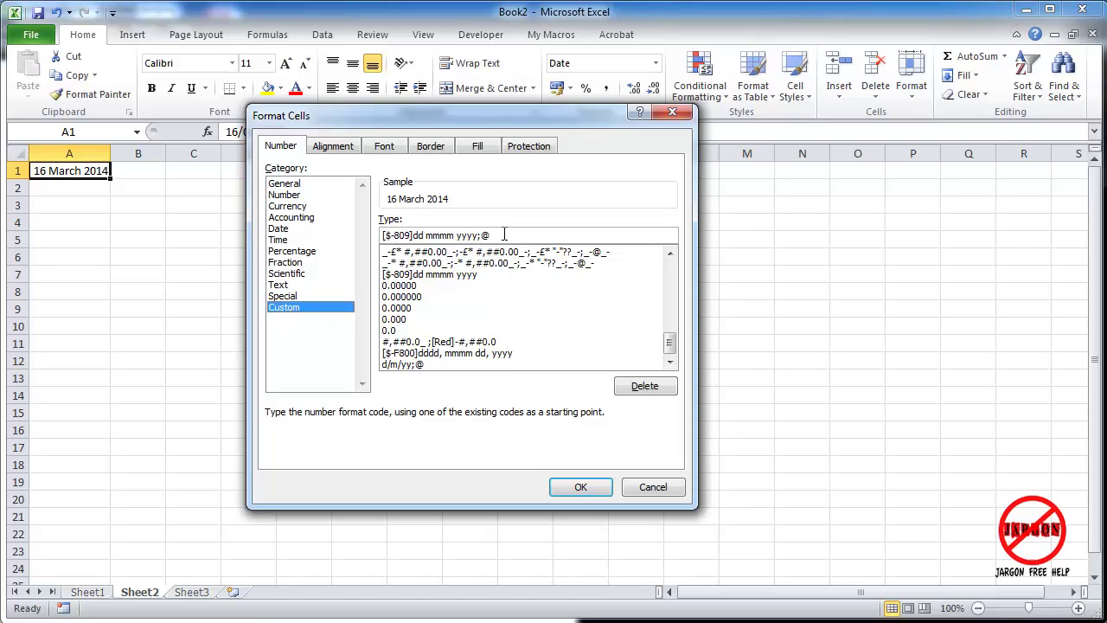
Change the custom code to dd mmm yyyy so A1 shows 16 Mar 2014.
{"action": "left_click", "coordinate": [414, 235]}
{"action": "key", "text": "BackSpace"}
{"action": "key", "text": "BackSpace"}
{"action": "key", "text": "BackSpace"}
{"action": "key", "text": "BackSpace"}
{"action": "key", "text": "BackSpace"}
{"action": "key", "text": "BackSpace"}
{"action": "key", "text": "BackSpace"}
{"action": "key", "text": "BackSpace"}
{"action": "key", "text": "BackSpace"}
{"action": "key", "text": "BackSpace"}
{"action": "key", "text": "BackSpace"}
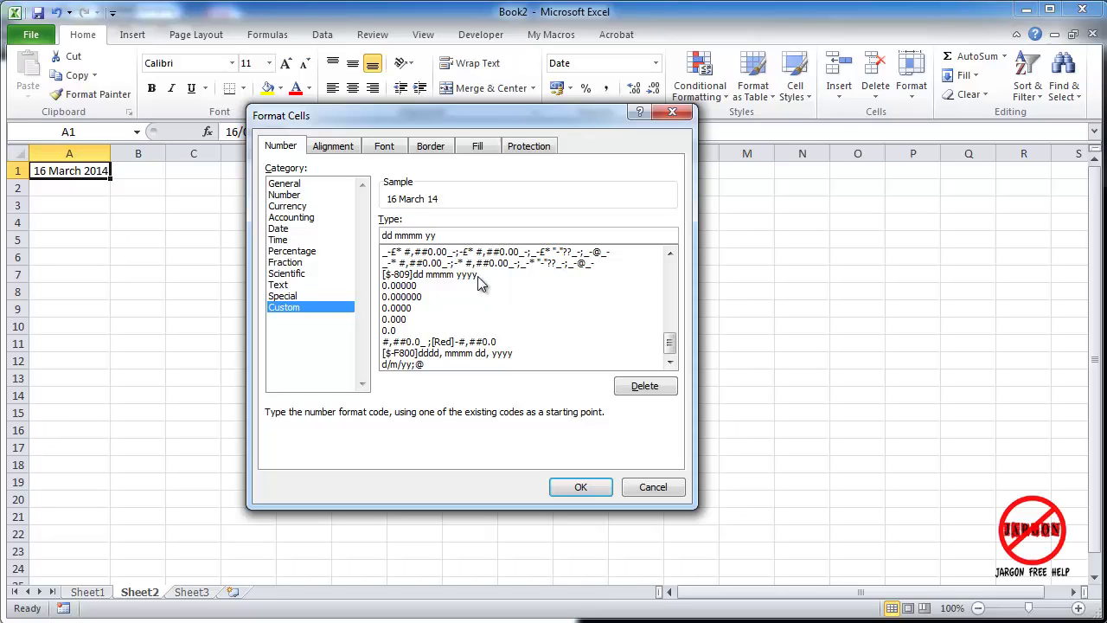
{"action": "type", "text": "yy"}
{"action": "key", "text": "BackSpace"}
{"action": "key", "text": "BackSpace"}
{"action": "type", "text": "m"}
{"action": "left_click", "coordinate": [595, 489]}
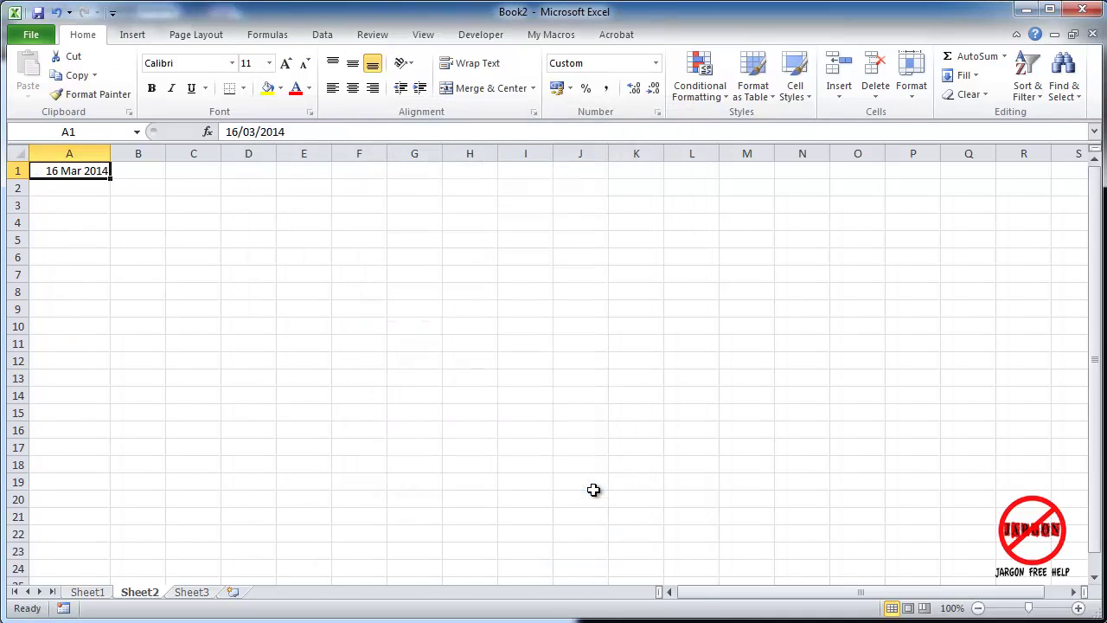
Edit A1's custom code to dddd dd mmm yyyy, previewing Sunday 16 Mar 2014.
{"action": "right_click", "coordinate": [53, 171]}
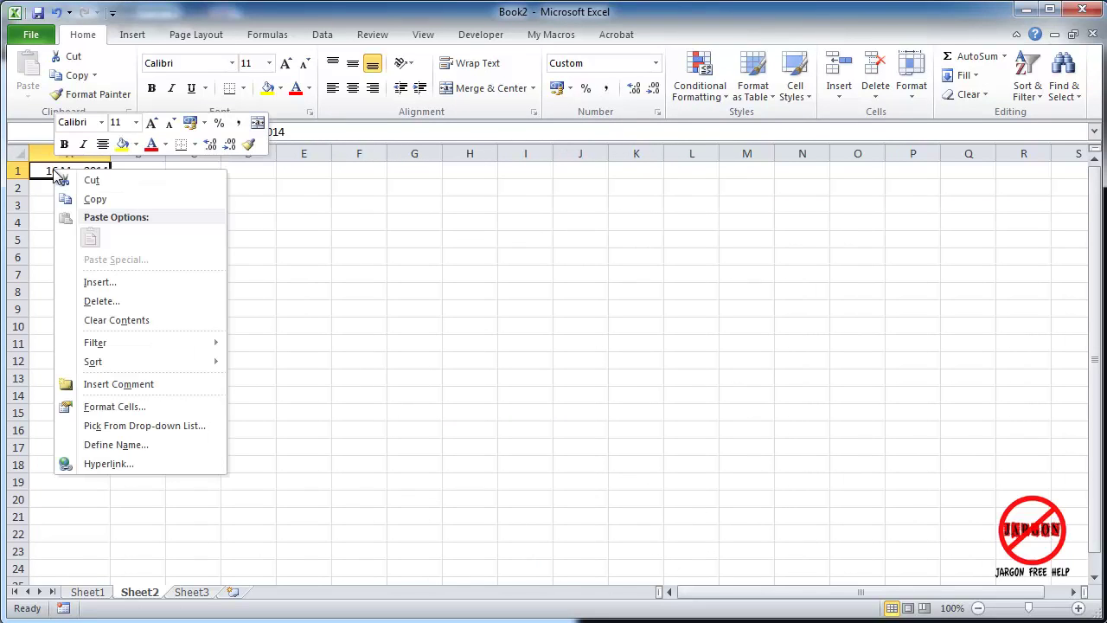
{"action": "left_click", "coordinate": [146, 404]}
{"action": "left_click_drag", "start_coordinate": [201, 216], "coordinate": [495, 145]}
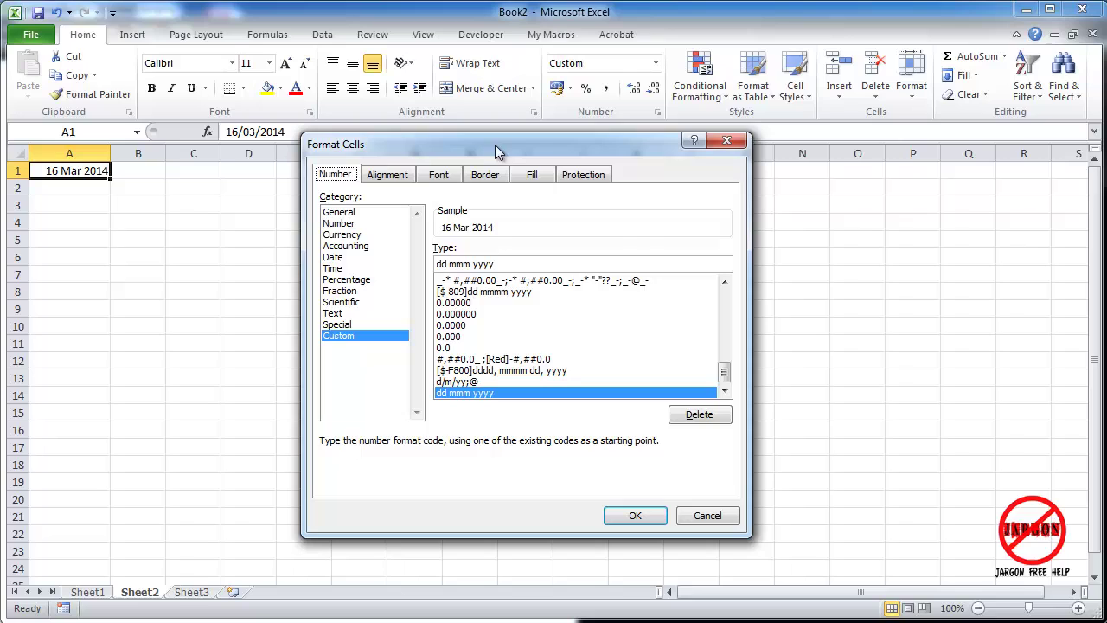
{"action": "left_click", "coordinate": [437, 264]}
{"action": "type", "text": "dddd"}
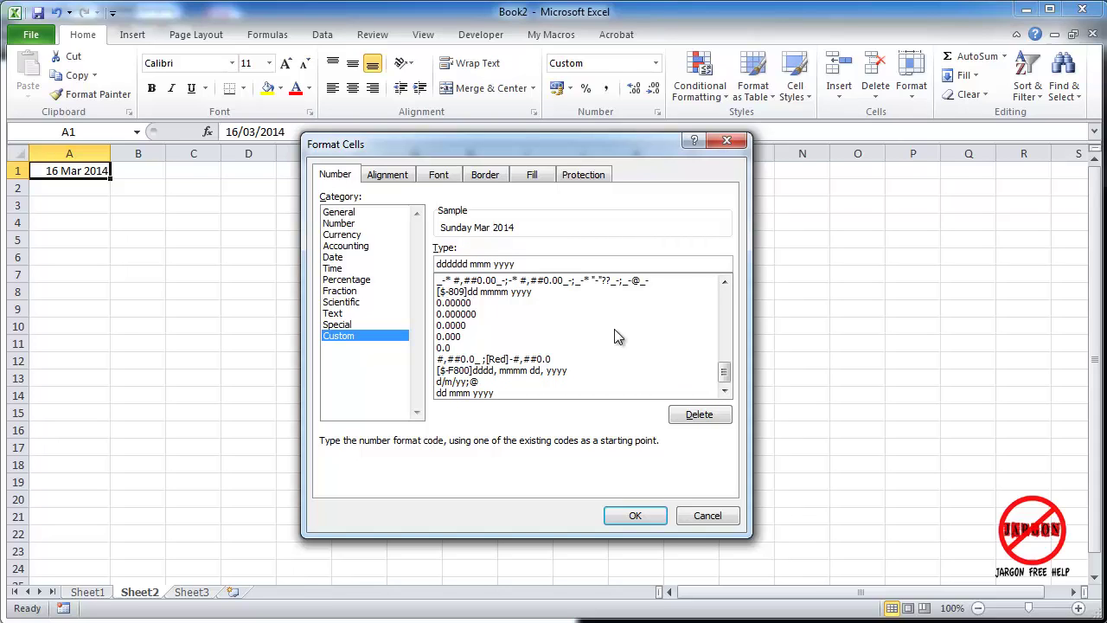
{"action": "key", "text": "BackSpace"}
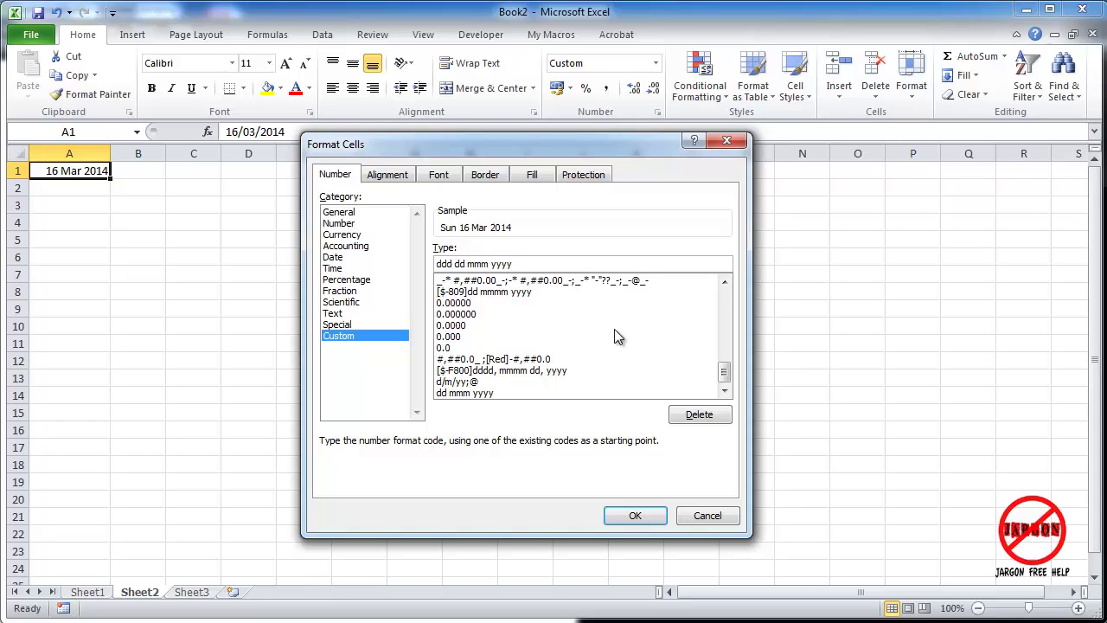
{"action": "key", "text": "Left"}
{"action": "type", "text": "d"}
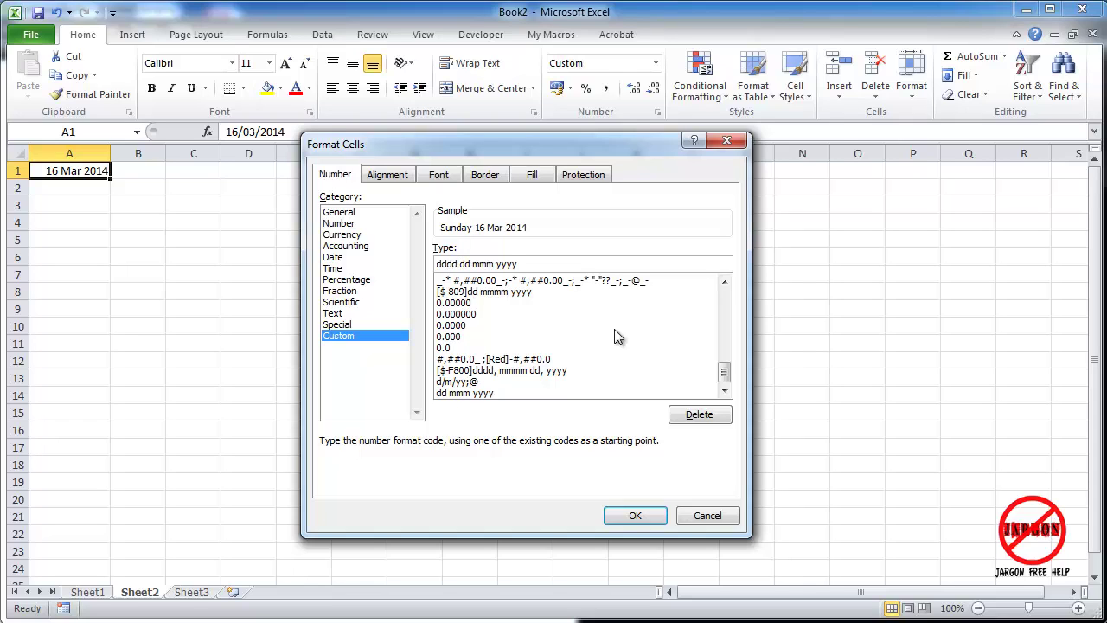
Apply the weekday date format, then enter 120 in A1.
{"action": "left_click", "coordinate": [633, 517]}
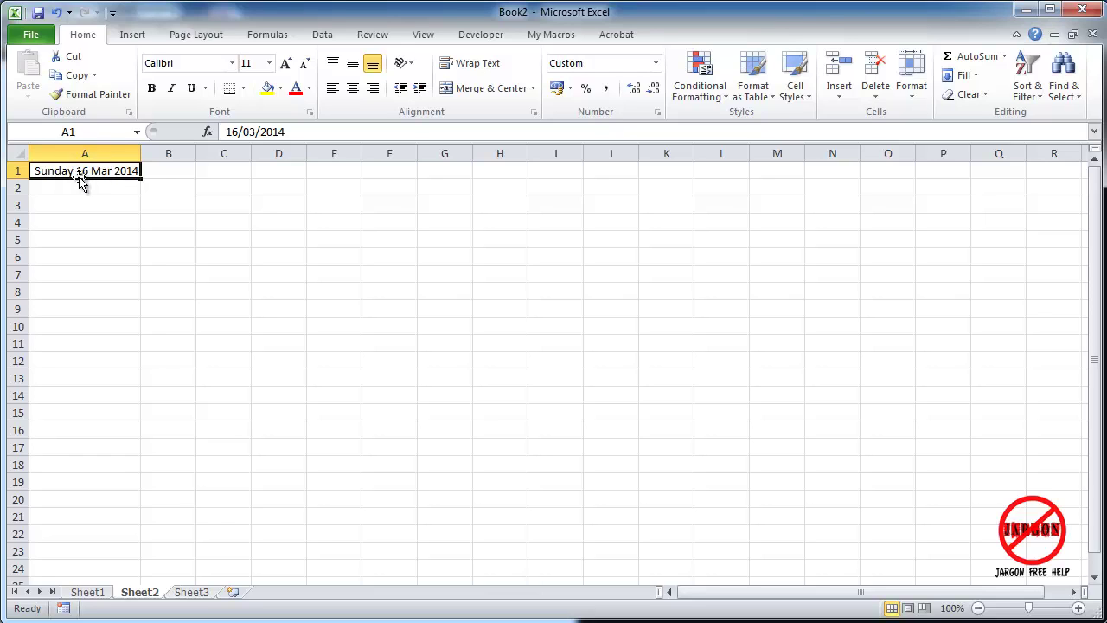
{"action": "type", "text": "120"}
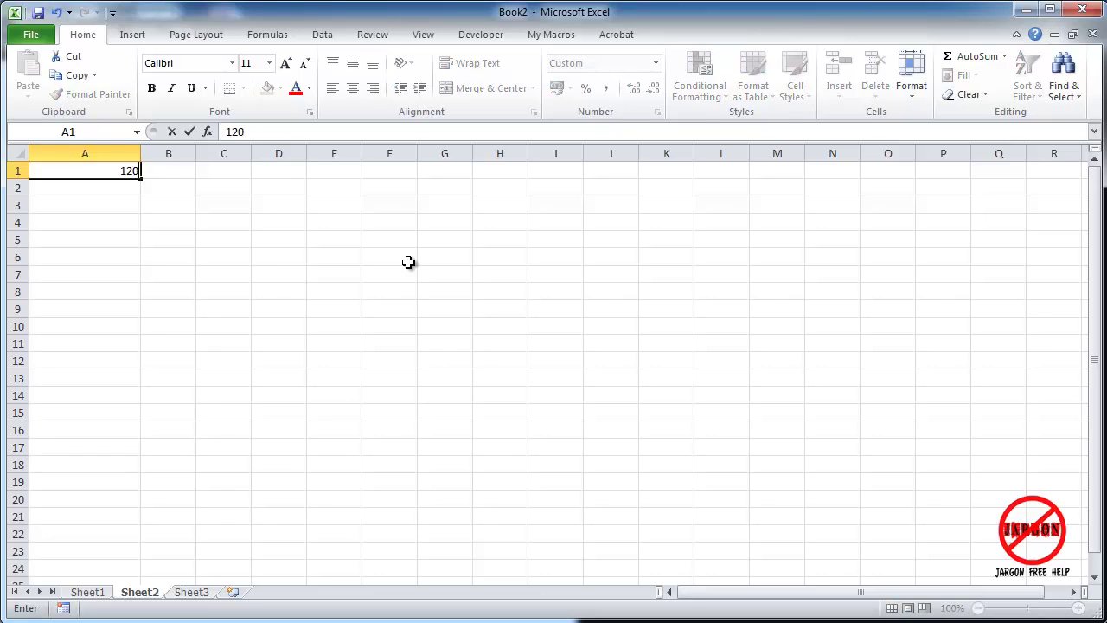
{"action": "key", "text": "Return"}
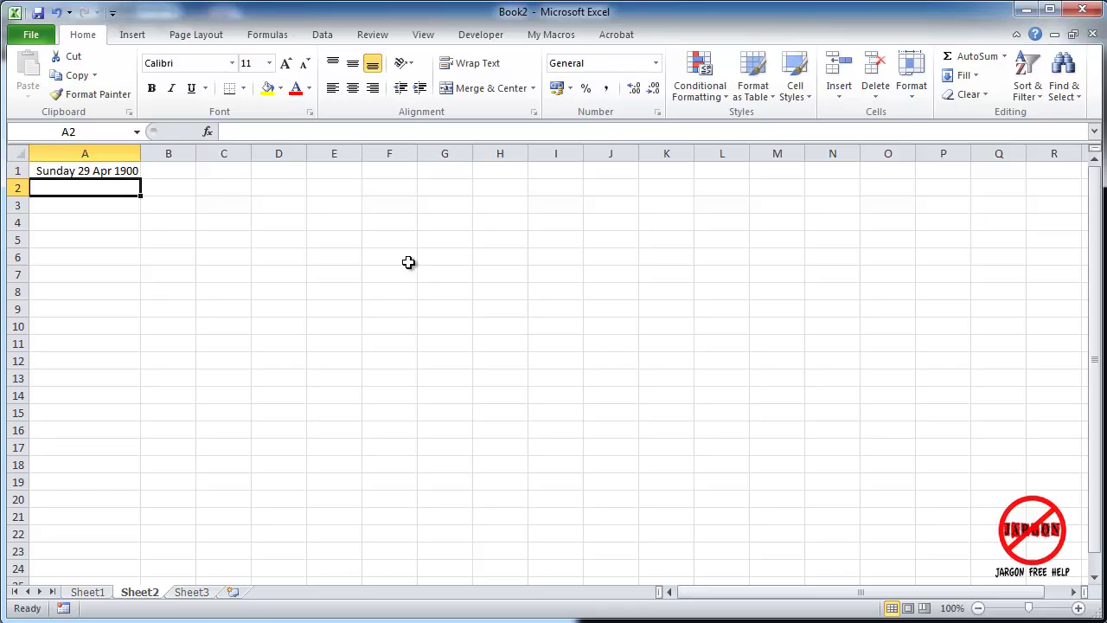
Format A1 as Number so it displays 120.00.
{"action": "left_click", "coordinate": [100, 171]}
{"action": "left_click", "coordinate": [656, 63]}
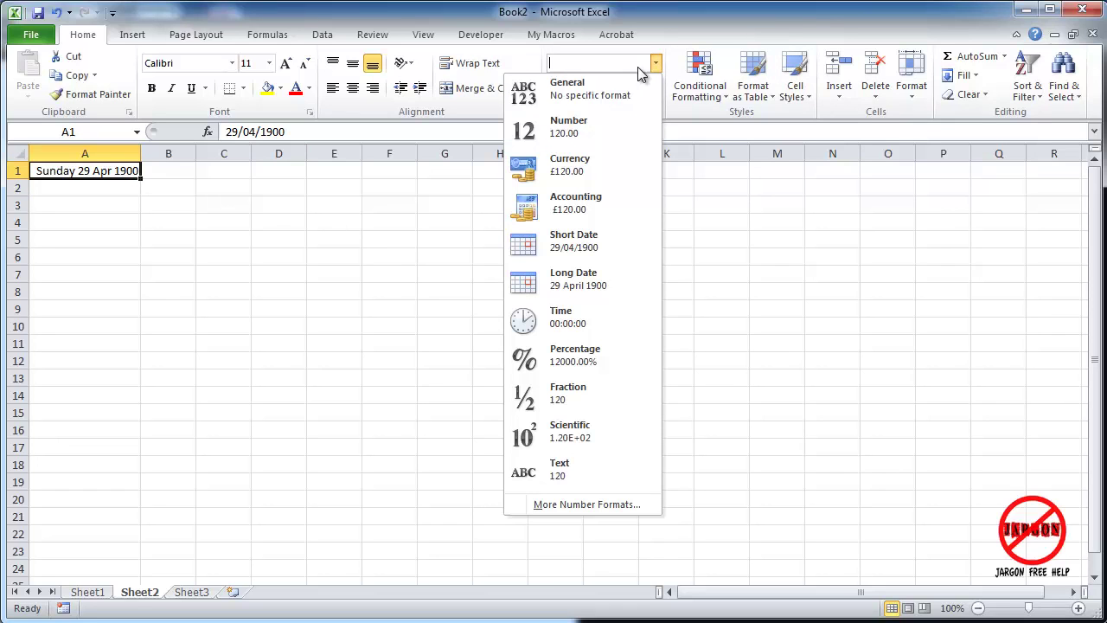
{"action": "left_click", "coordinate": [563, 131]}
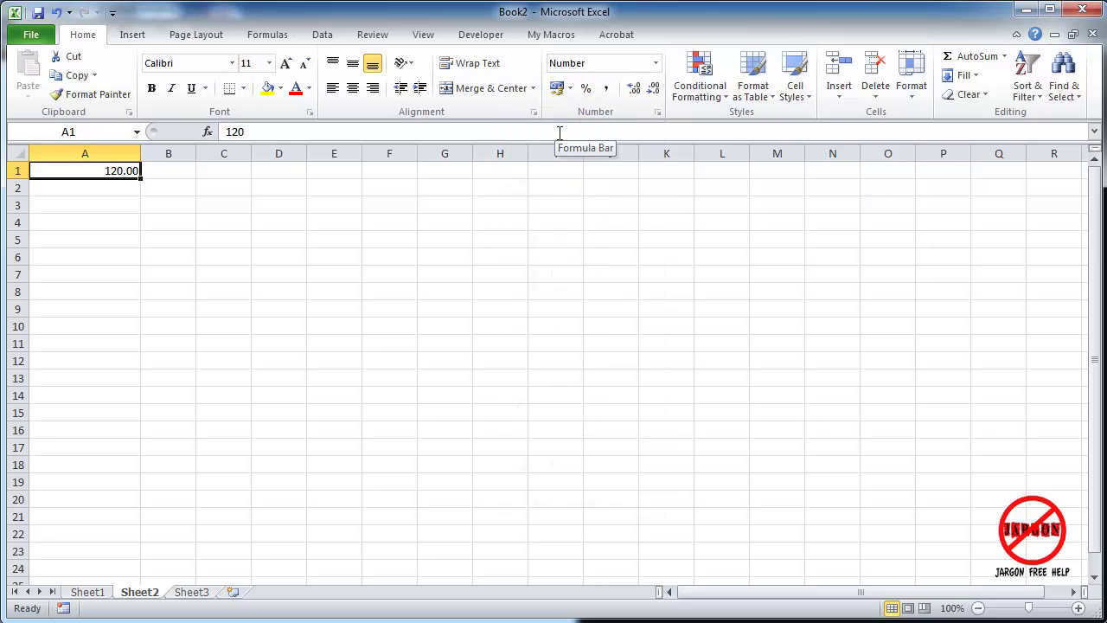